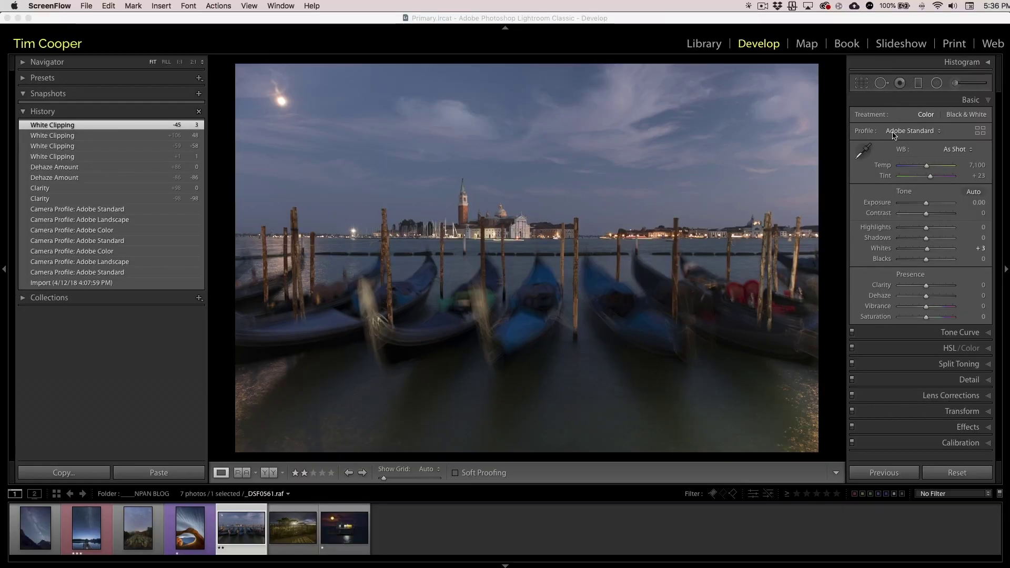
Step: Review the profile choices and the Calibration settings for the gondola photo, returning to the Basic adjustments
left_click(910, 133)
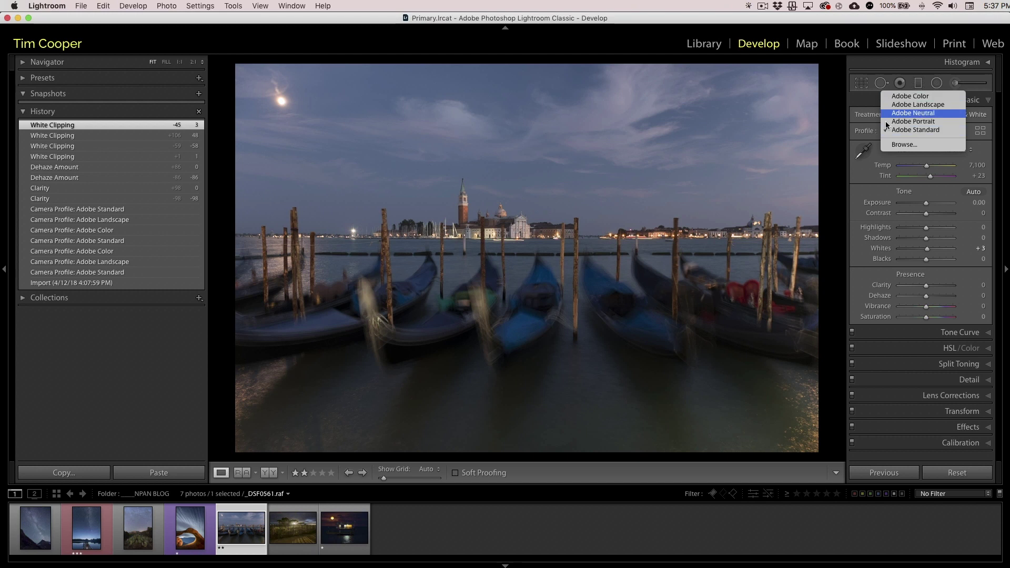
left_click(867, 138)
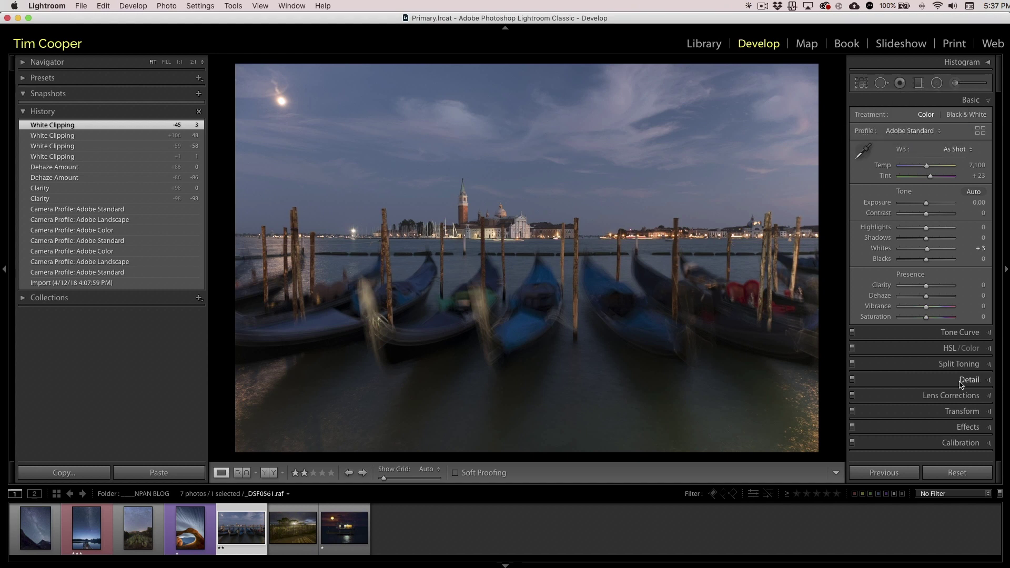
left_click(988, 443)
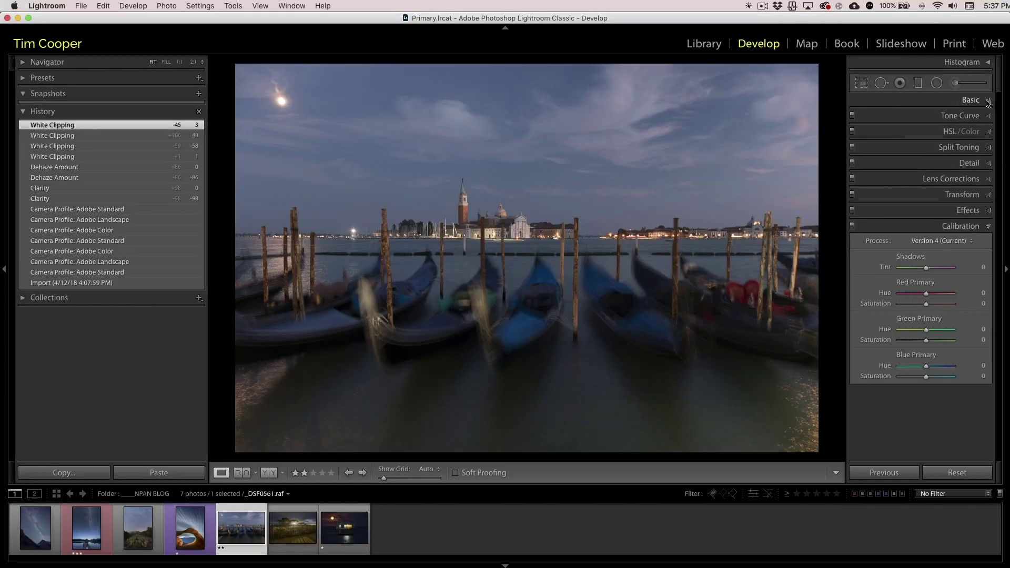
left_click(988, 102)
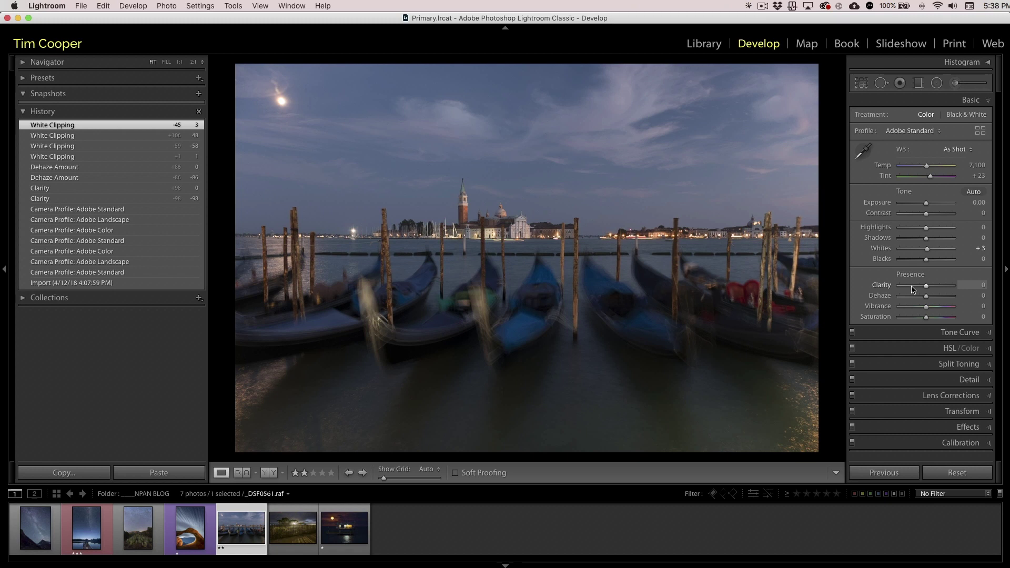
Step: Open the Milky Way photo with the mountains and inspect the dark tree-lined slope up close
left_click(38, 529)
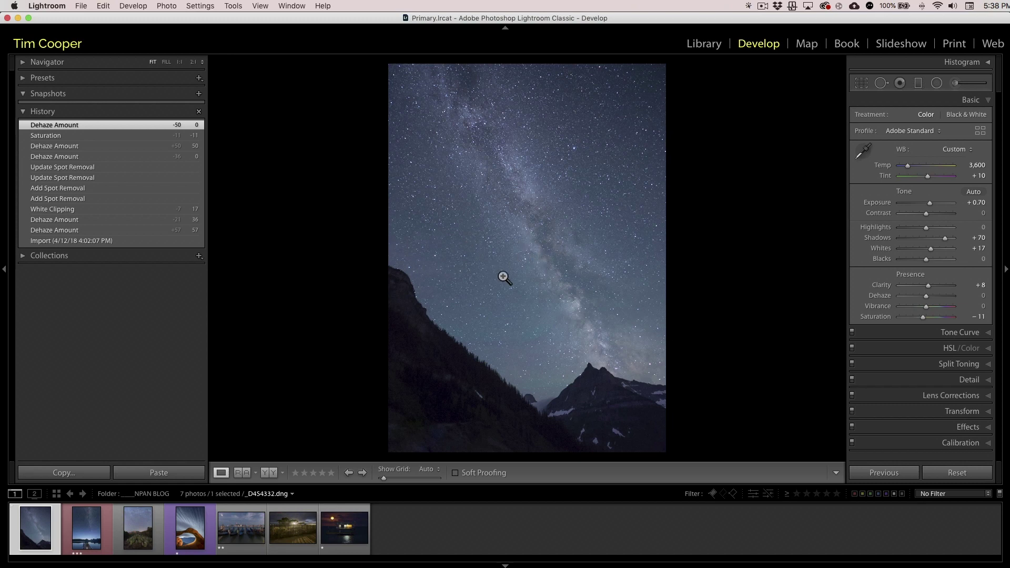
left_click(462, 337)
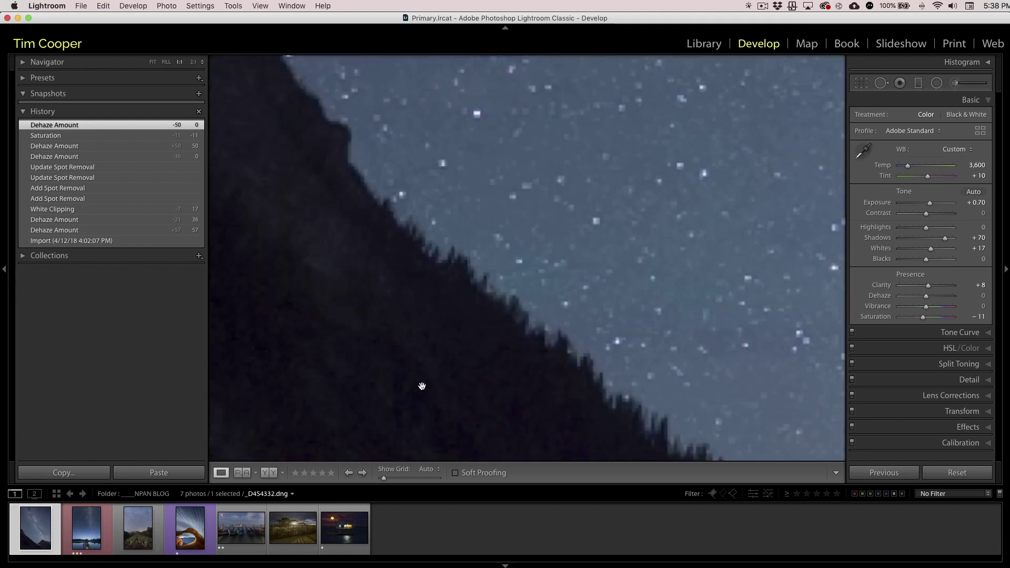
left_click(482, 334)
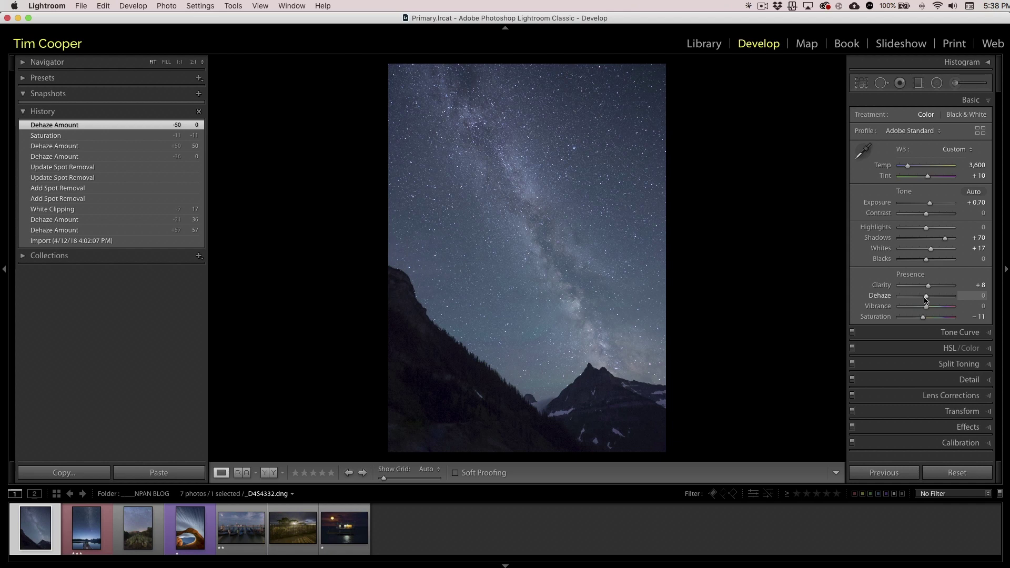
Step: Test Dehaze at +100 on the Milky Way photo, reset it, and set Dehaze to +48
left_click_drag(925, 300, 953, 298)
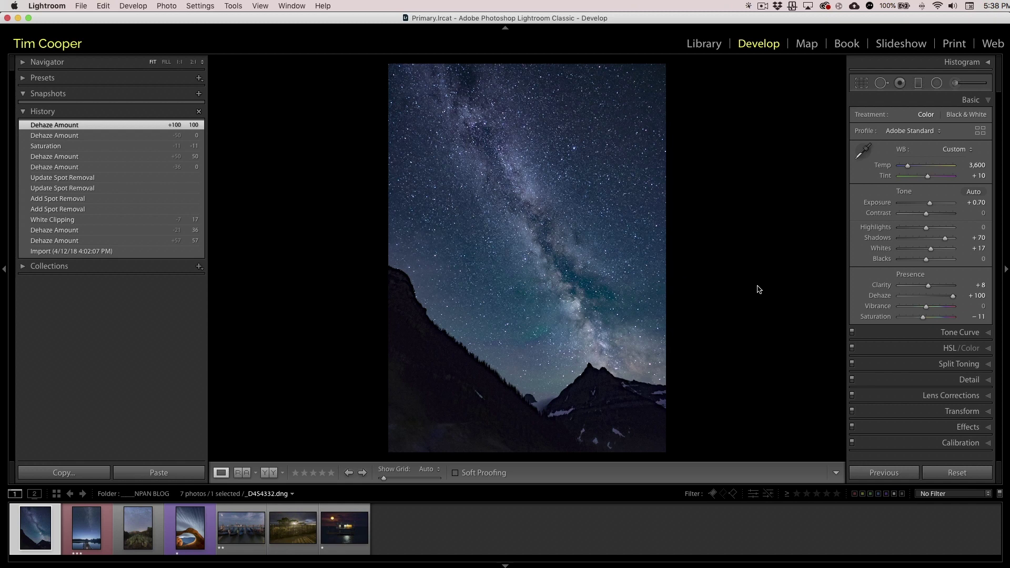
double_click(877, 296)
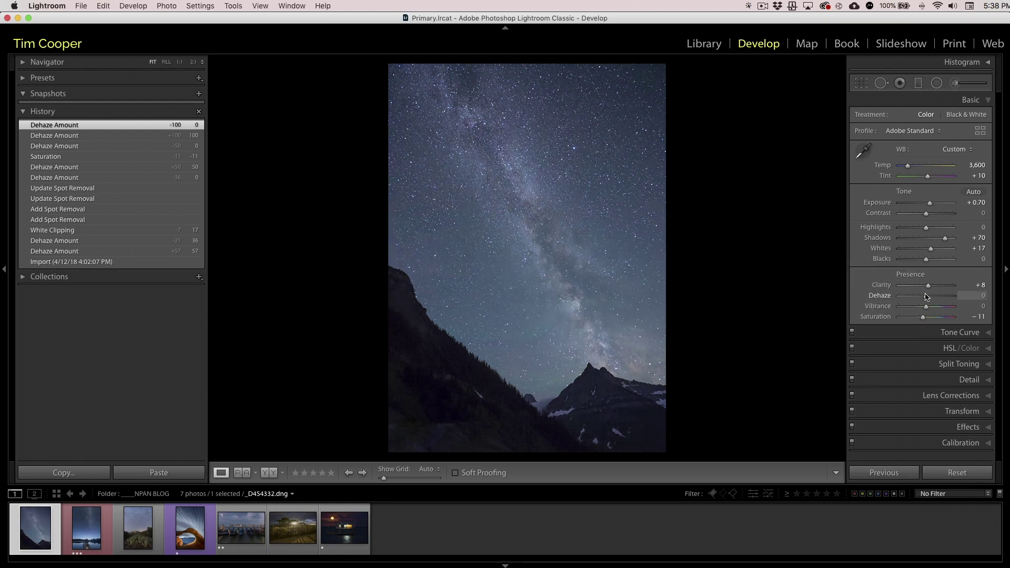
left_click(934, 296)
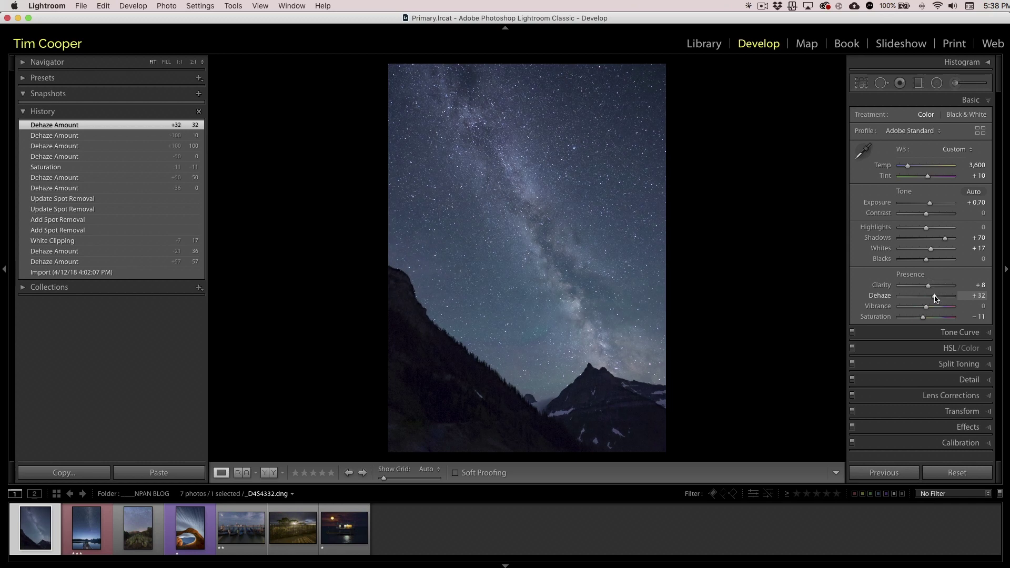
left_click_drag(935, 296, 939, 298)
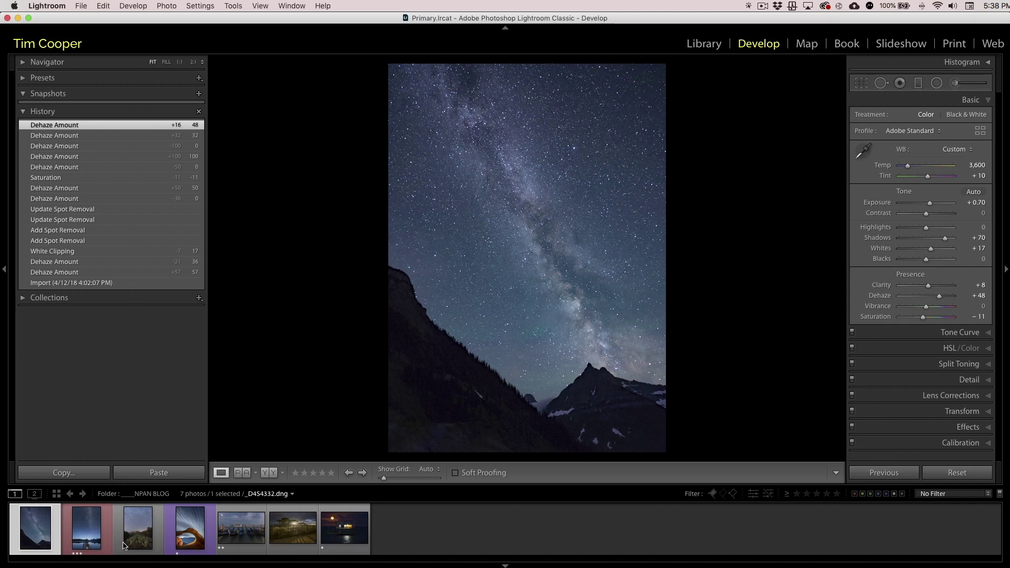
Step: On the lake dock photo, set Dehaze to +40 and lower the sky's saturation to Blue -29 and Purple -2 with the targeted adjustment tool
left_click(83, 528)
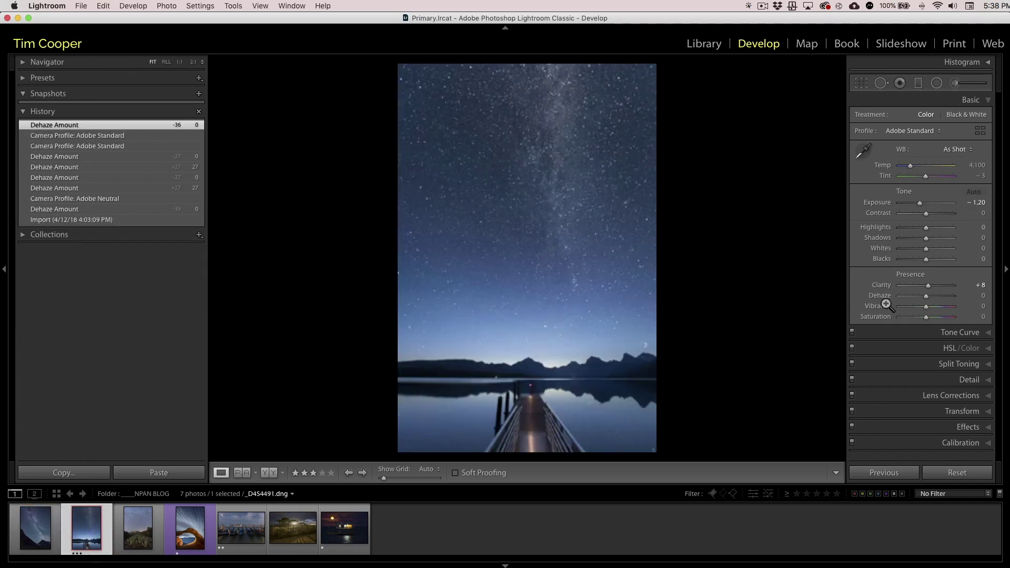
left_click(937, 298)
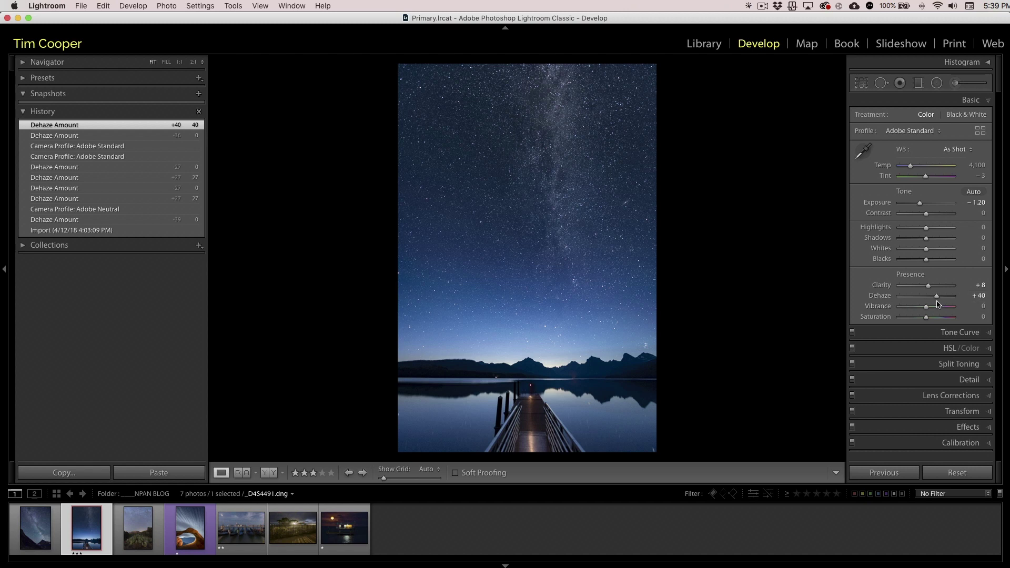
left_click(987, 352)
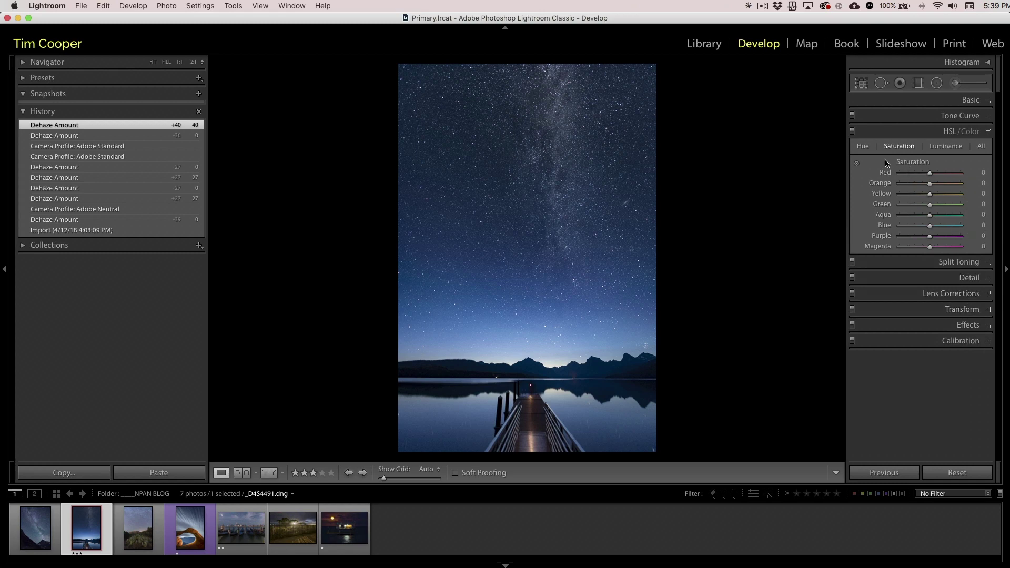
left_click(857, 162)
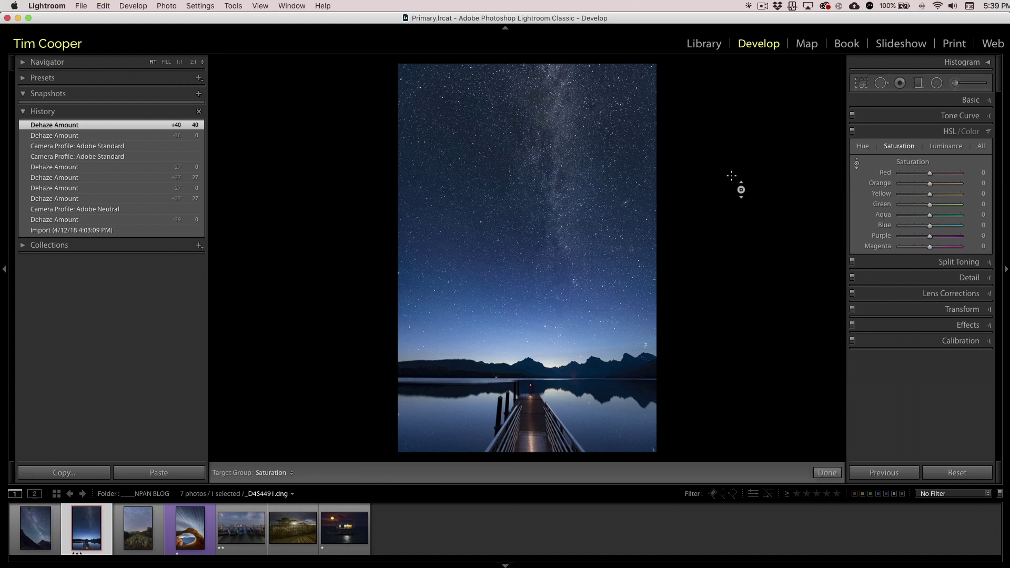
left_click(634, 160)
mouse_move(634, 159)
left_mouse_down()
mouse_move(636, 200)
mouse_move(636, 164)
left_mouse_up()
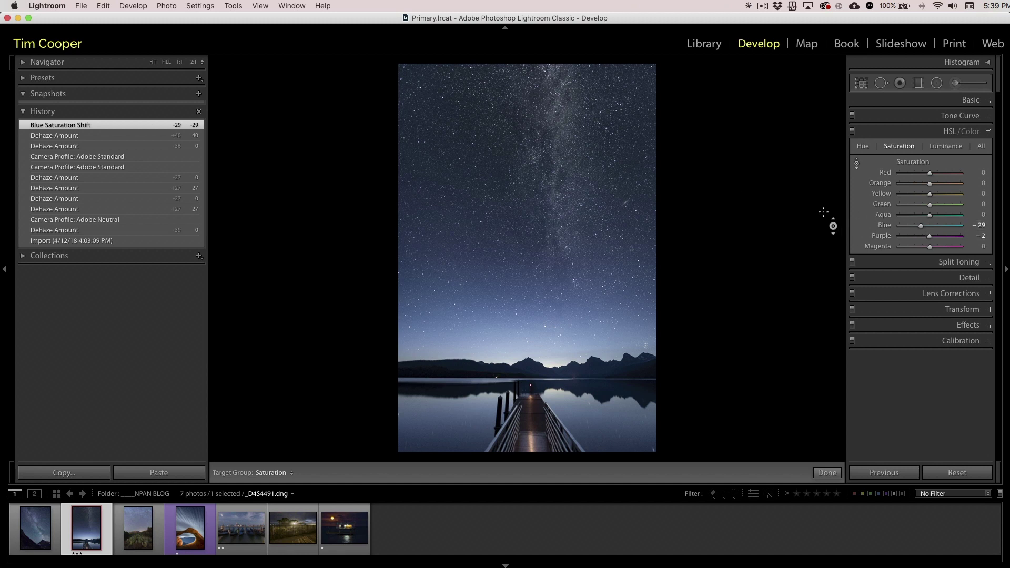
Step: Compare the dock photo's history states from before Dehaze through the Blue Saturation Shift, ending on the latest state
left_click(72, 157)
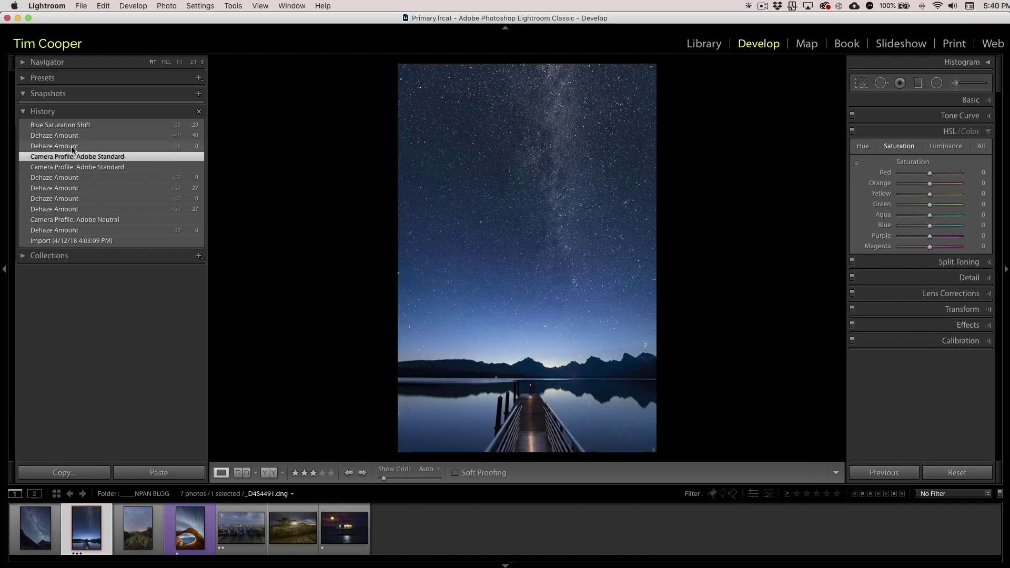
left_click(72, 147)
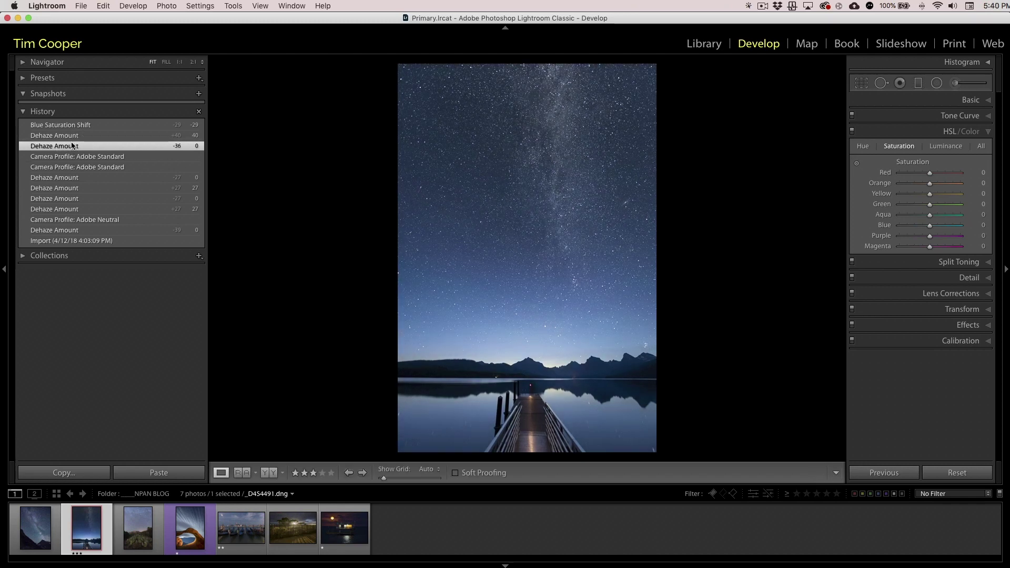
left_click(72, 139)
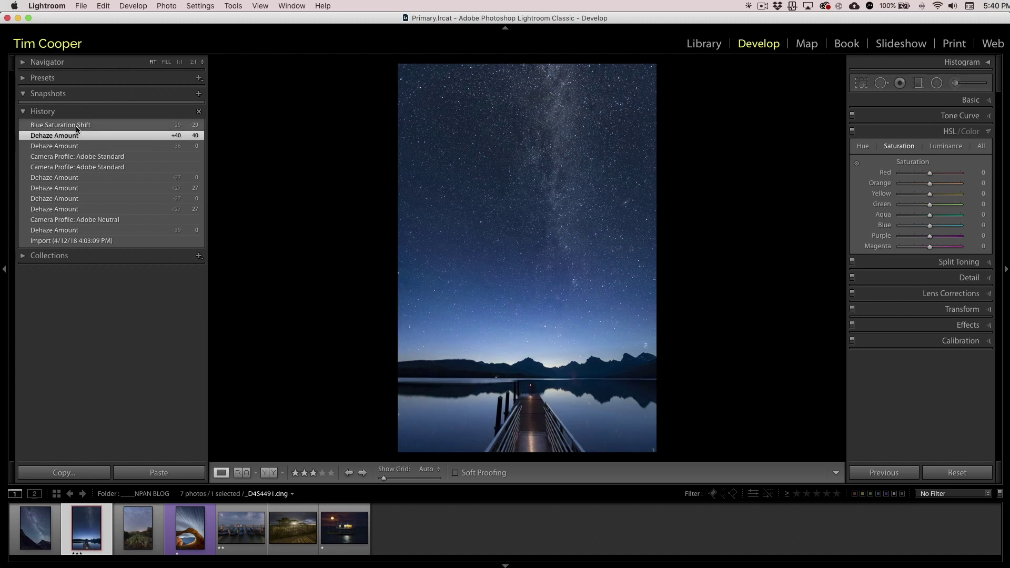
left_click(76, 125)
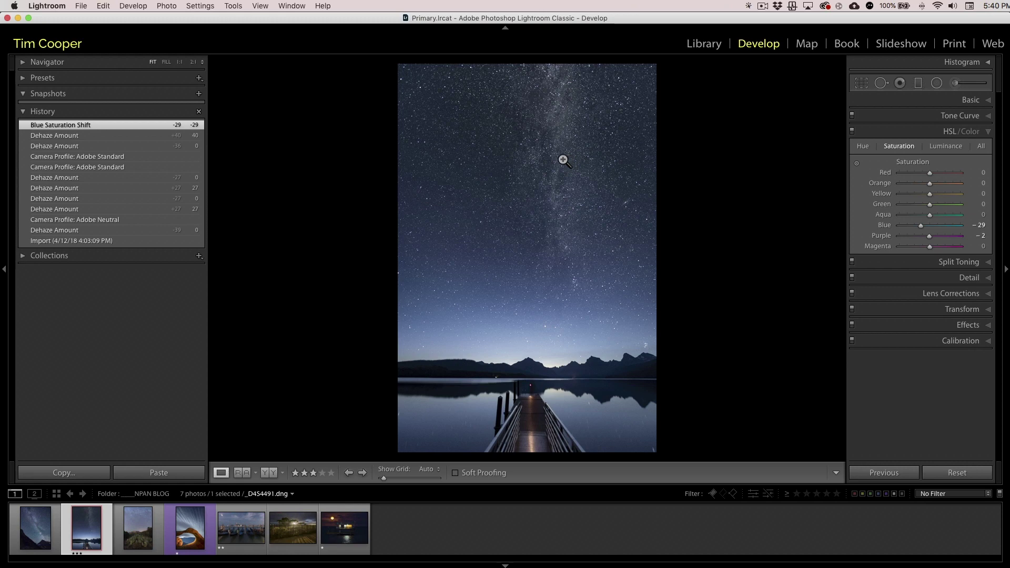
Step: On the star-trail photo with the cactus, try Dehaze at +44 and +87, reset it, and set Dehaze to +61
left_click(140, 536)
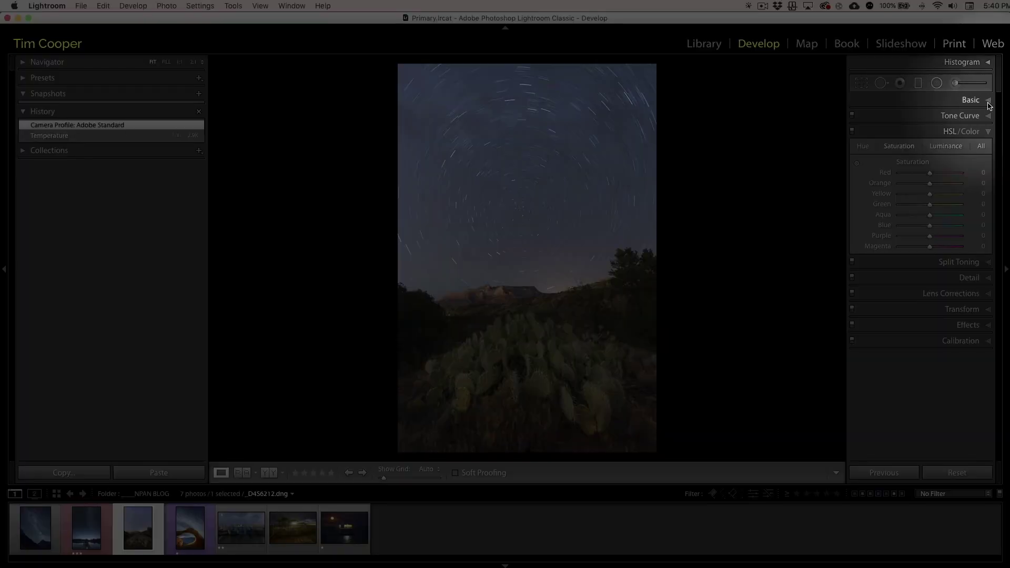
left_click(988, 100)
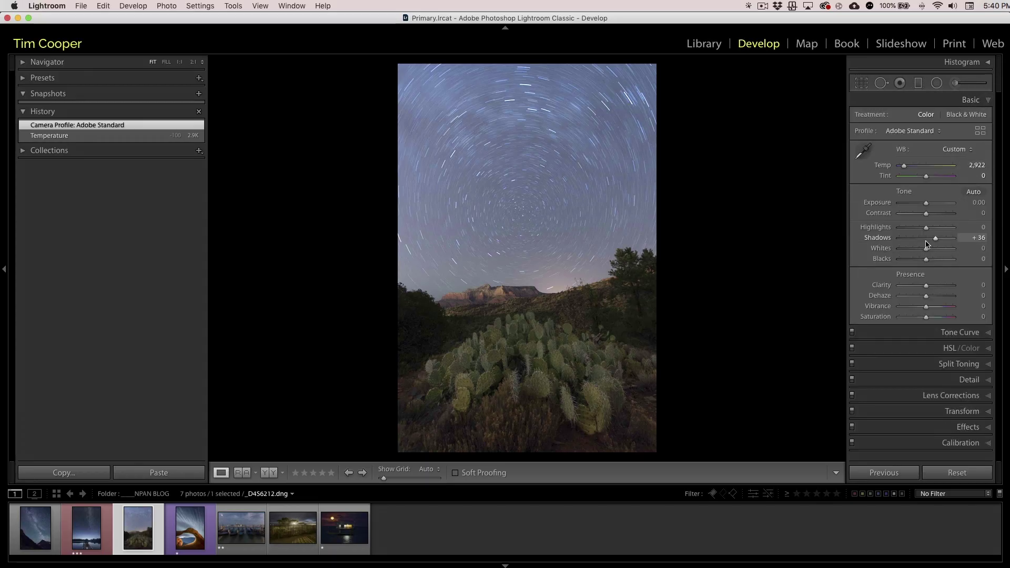
left_click(938, 297)
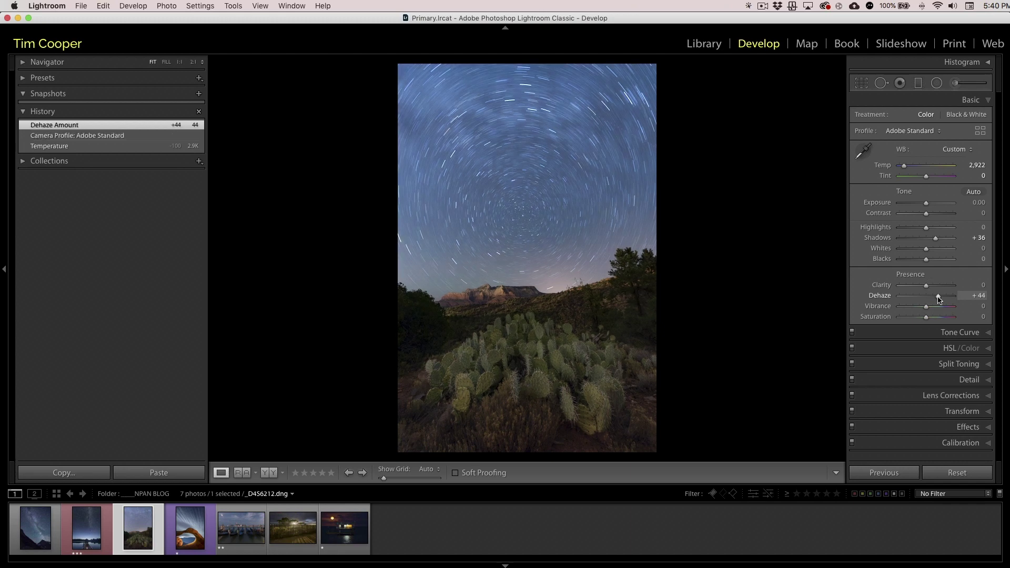
left_click(949, 296)
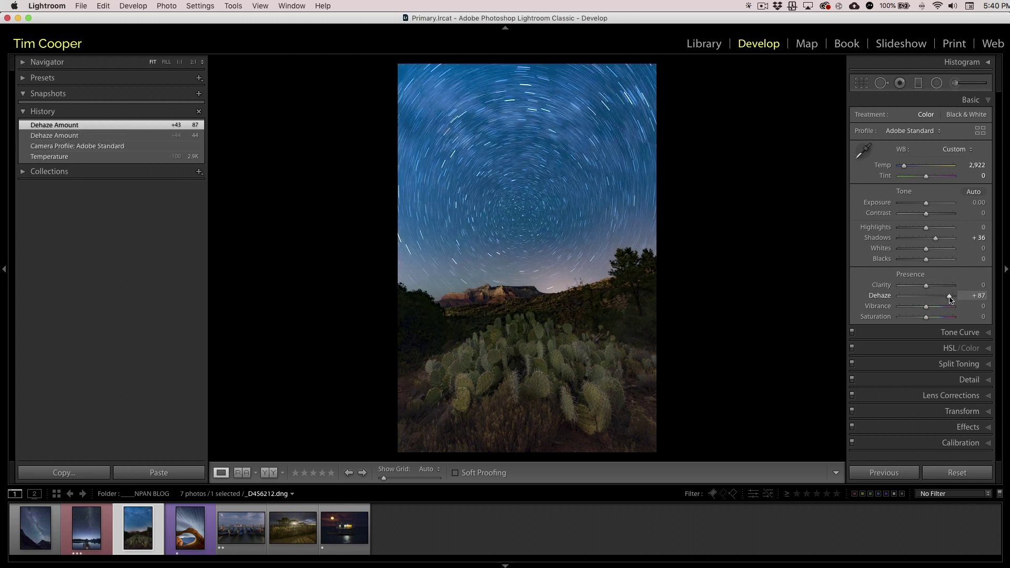
double_click(879, 296)
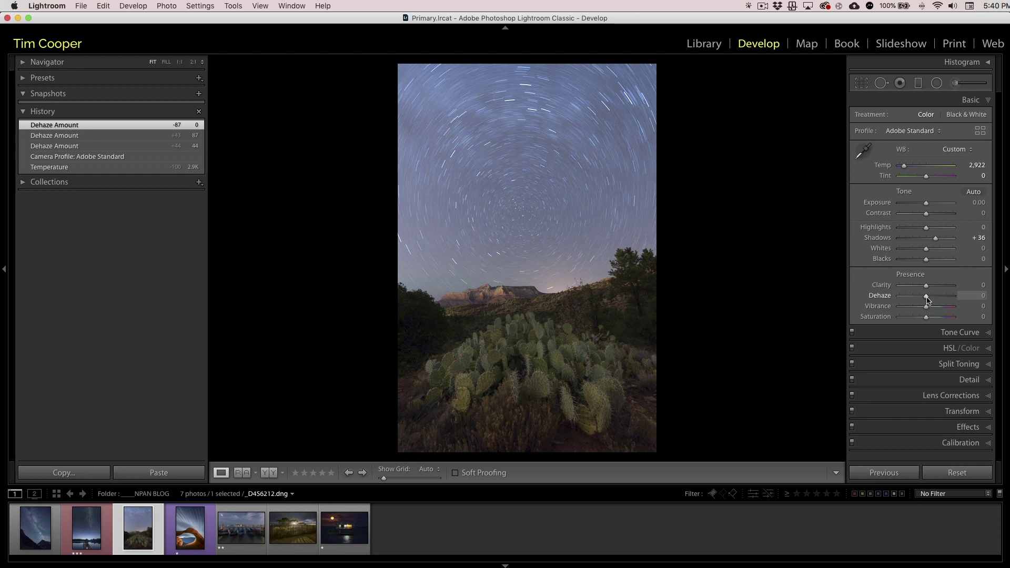
left_click_drag(927, 299, 943, 299)
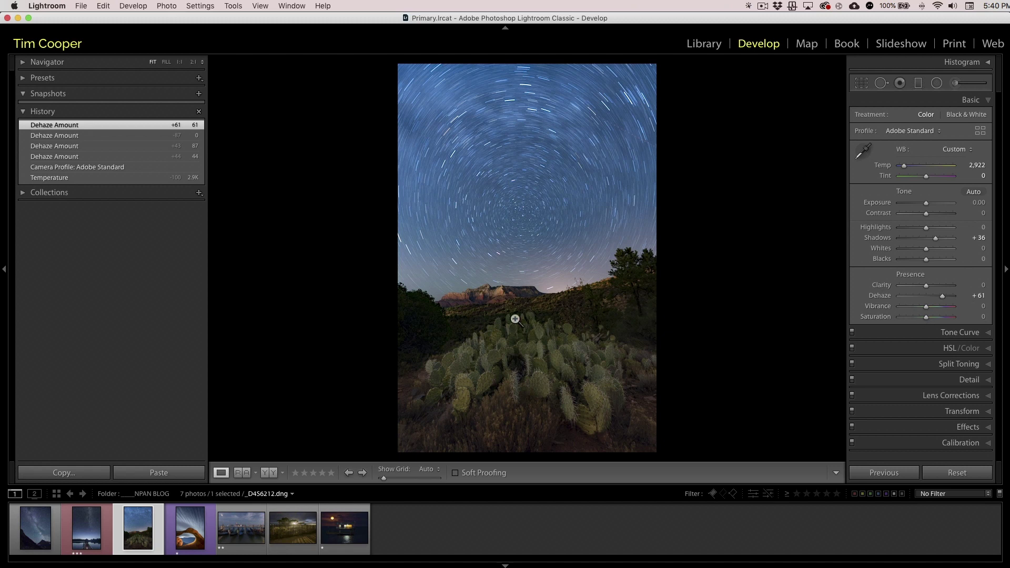
Step: Lower the star-trail sky's saturation to Blue -31 and Purple -2 with the targeted adjustment tool
left_click(990, 351)
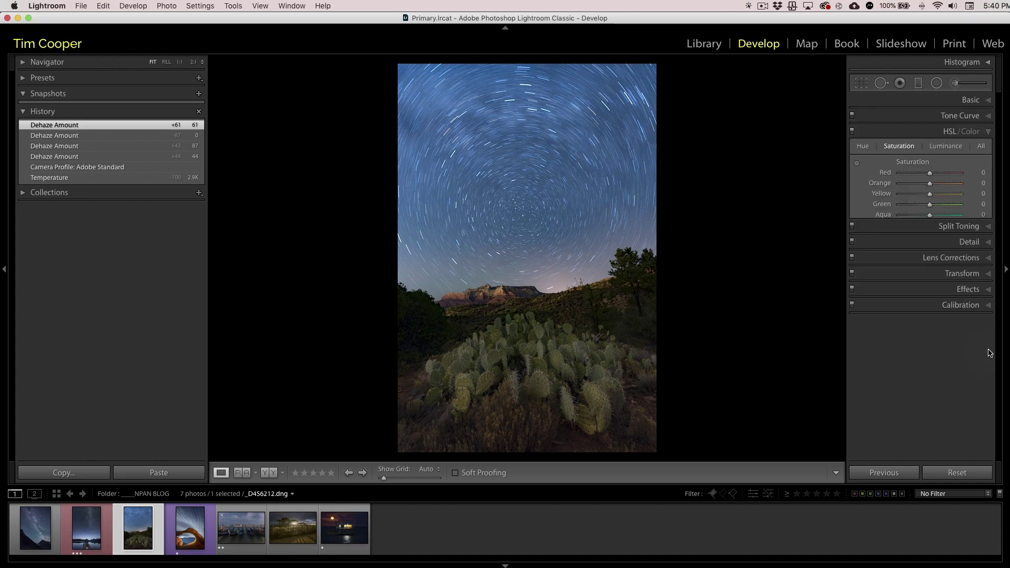
left_click(857, 164)
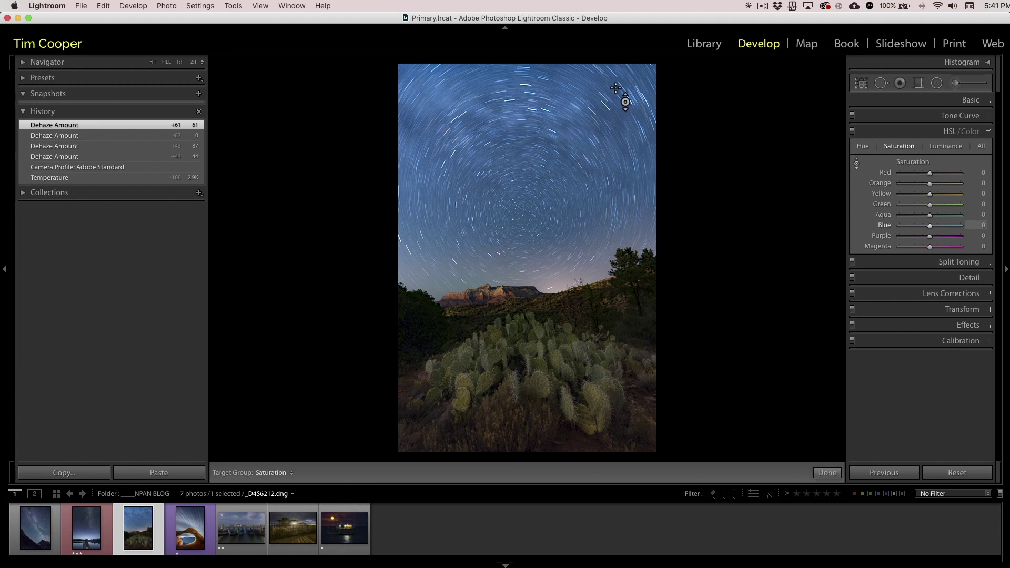
left_click_drag(615, 88, 616, 88)
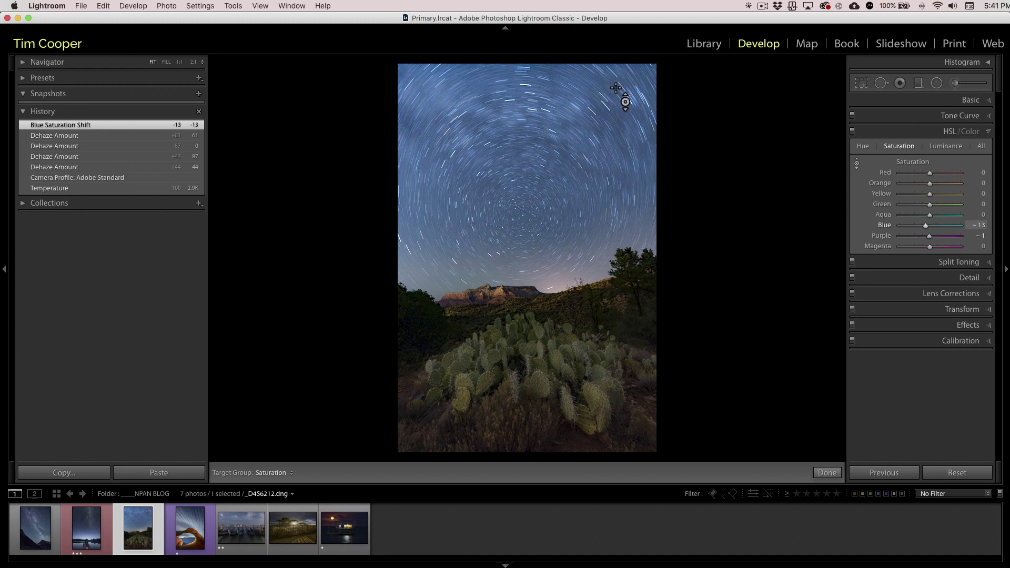
left_click_drag(616, 87, 611, 84)
left_click_drag(612, 85, 616, 88)
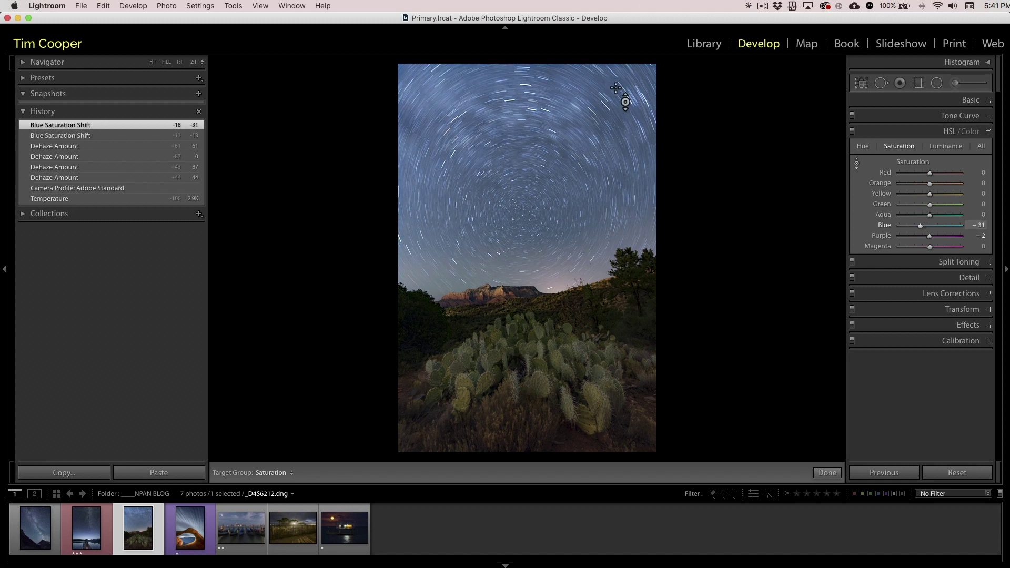
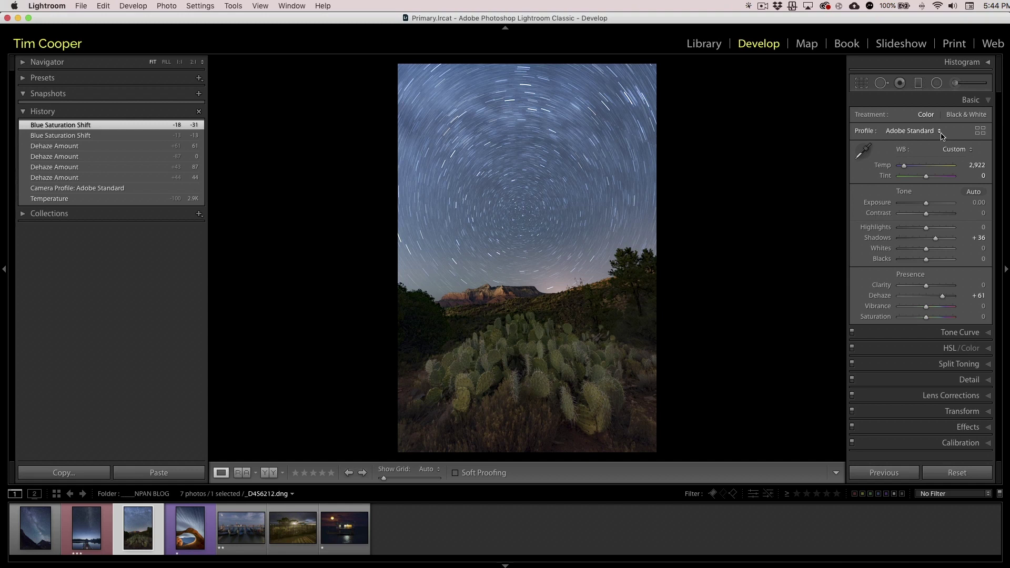
Step: Change the star-trail photo's profile to Adobe Landscape
left_click(940, 134)
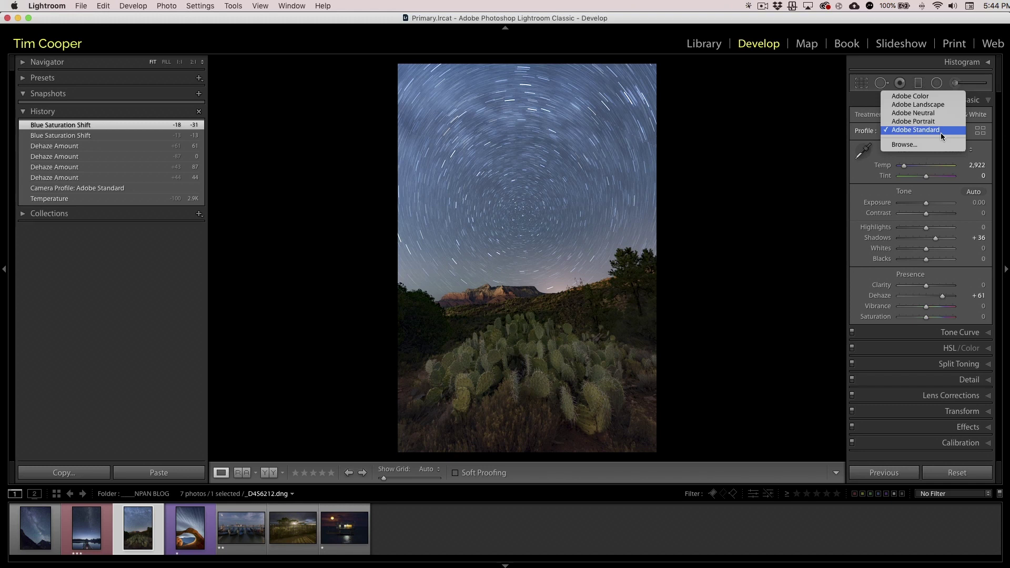
left_click(904, 132)
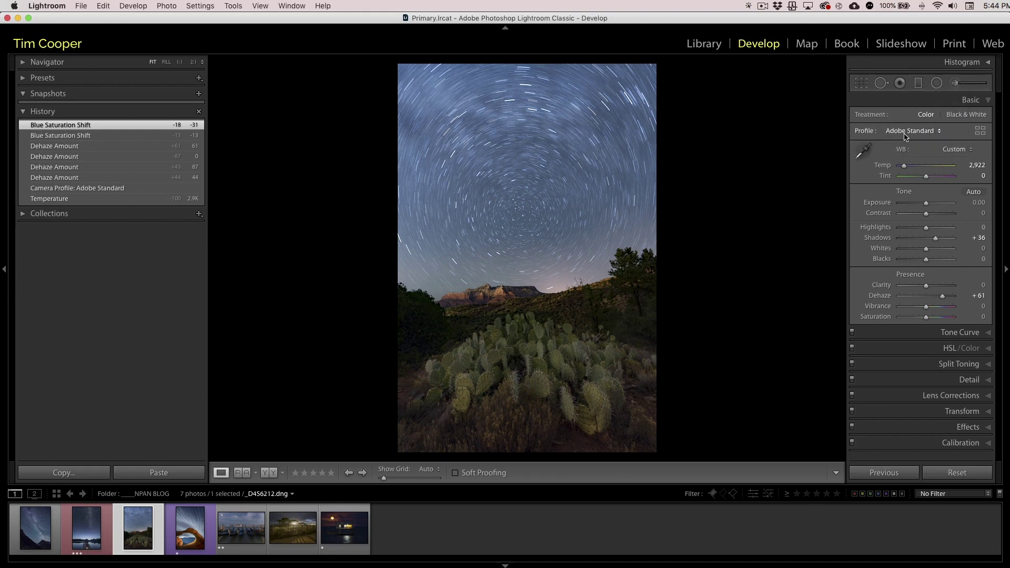
left_click(907, 132)
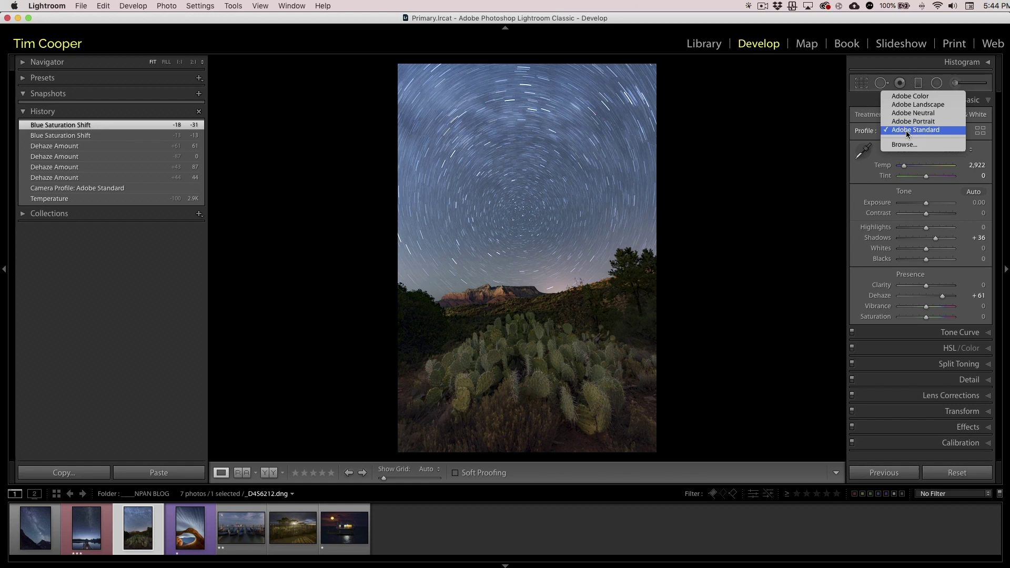
left_click(913, 107)
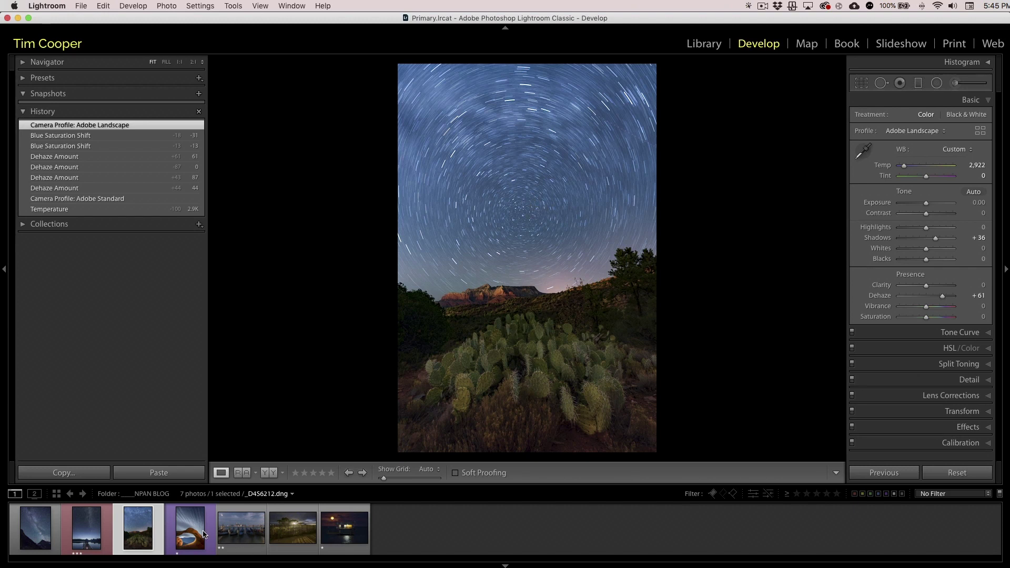
Step: Open the rock arch photo and change its profile to Adobe Landscape
left_click(185, 532)
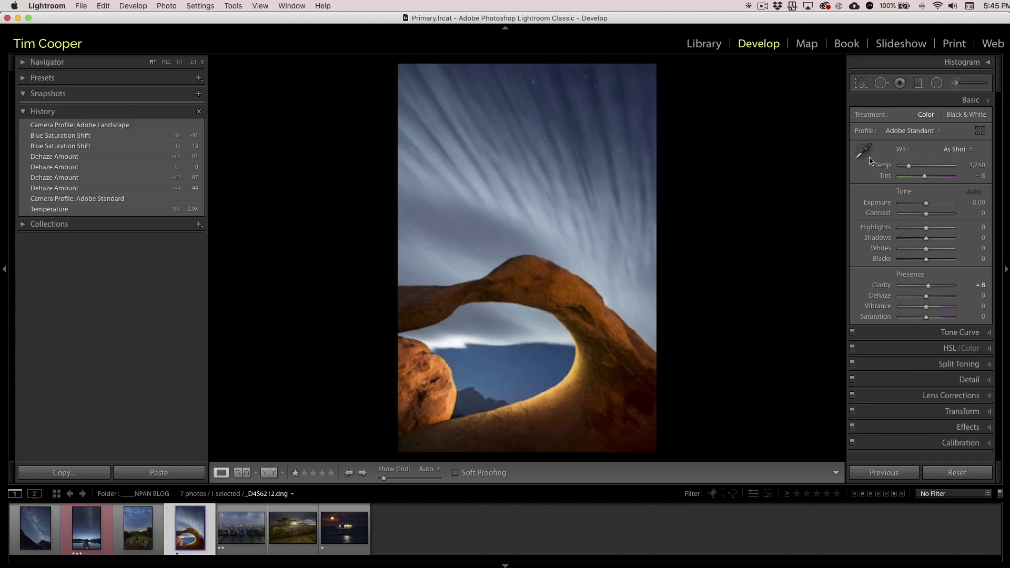
left_click(939, 133)
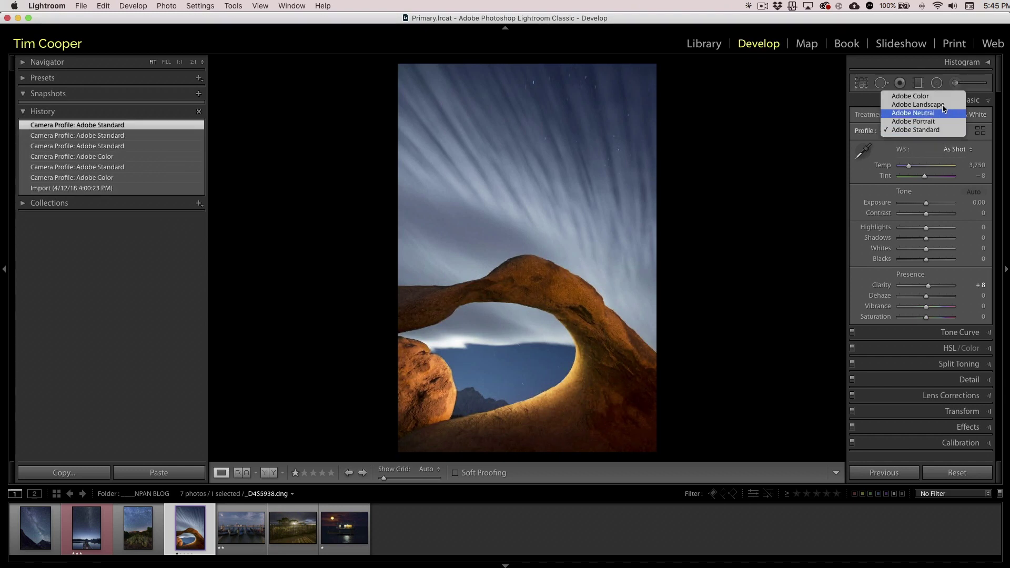
key("Escape")
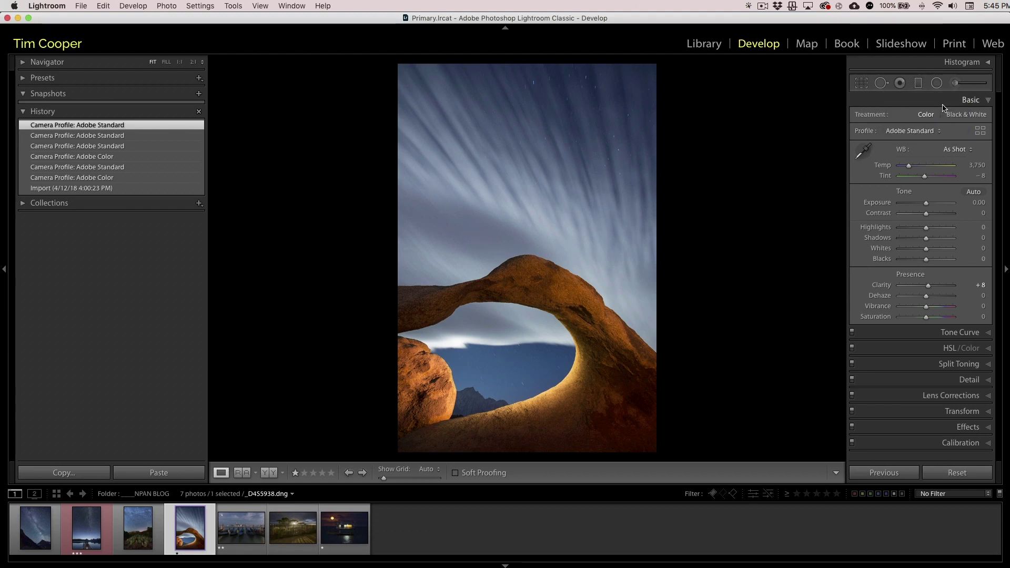
left_click(935, 131)
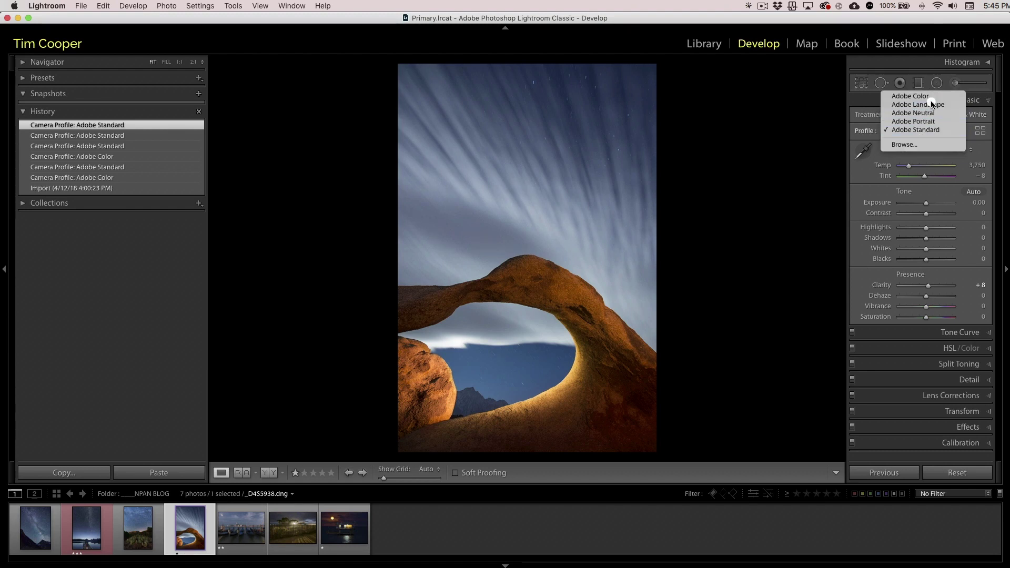
left_click(931, 104)
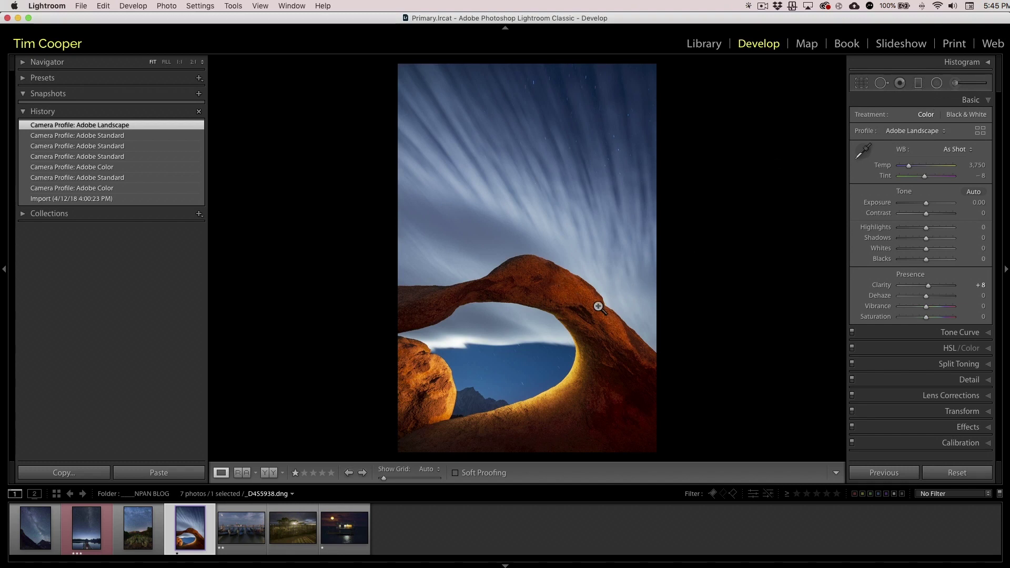
Step: Open the gondola photo and change its profile to Adobe Landscape
left_click(246, 525)
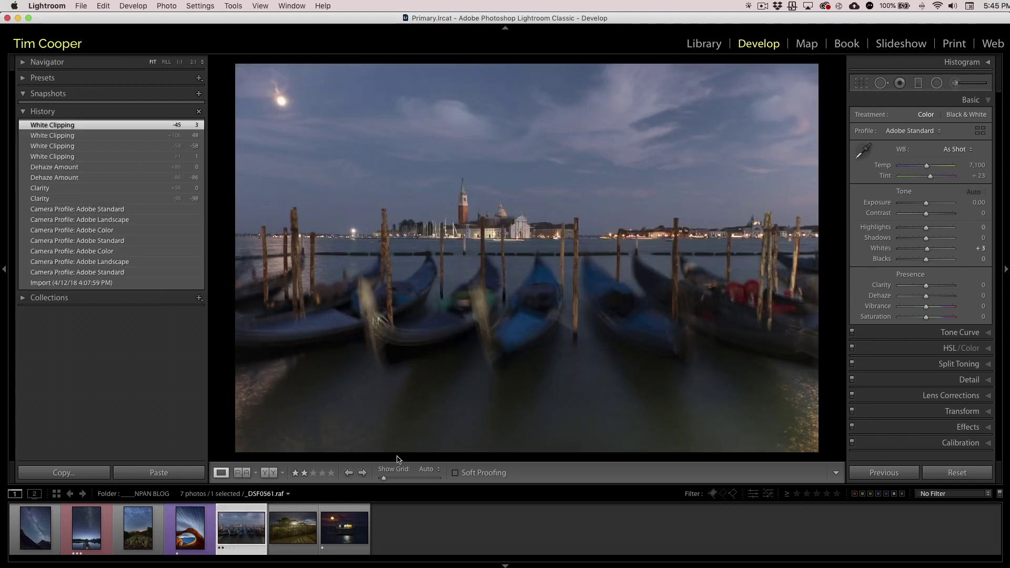
left_click(927, 136)
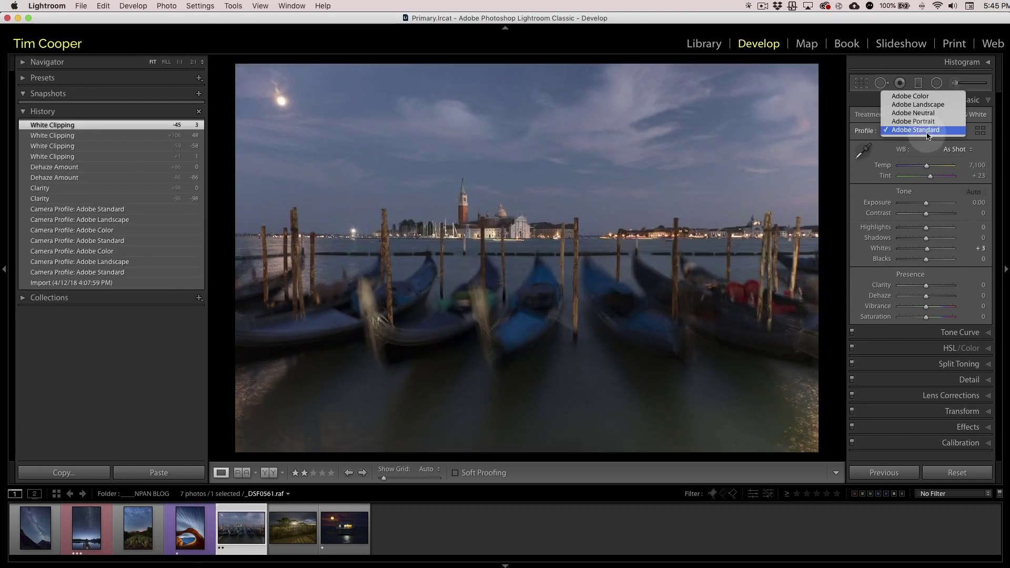
left_click(938, 105)
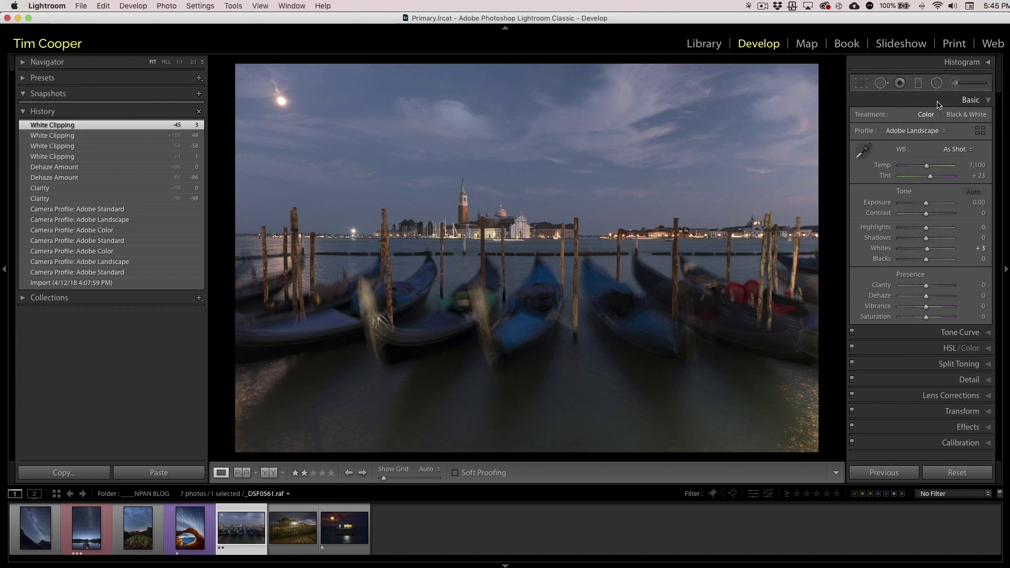
Step: Compare the Adobe Standard and Adobe Color profiles on the gondola photo, then return it to Adobe Landscape
left_click(935, 136)
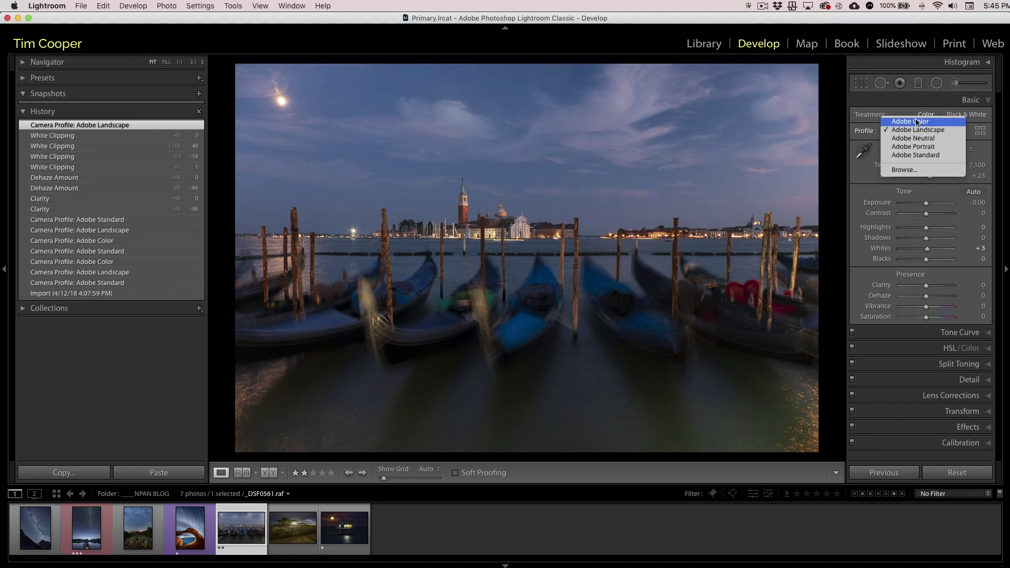
left_click(916, 122)
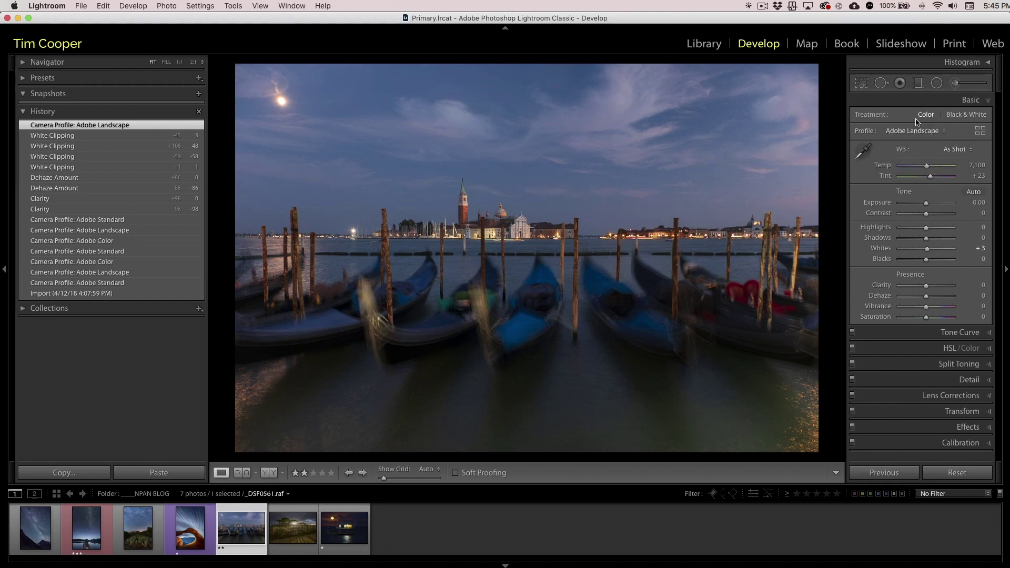
left_click(919, 129)
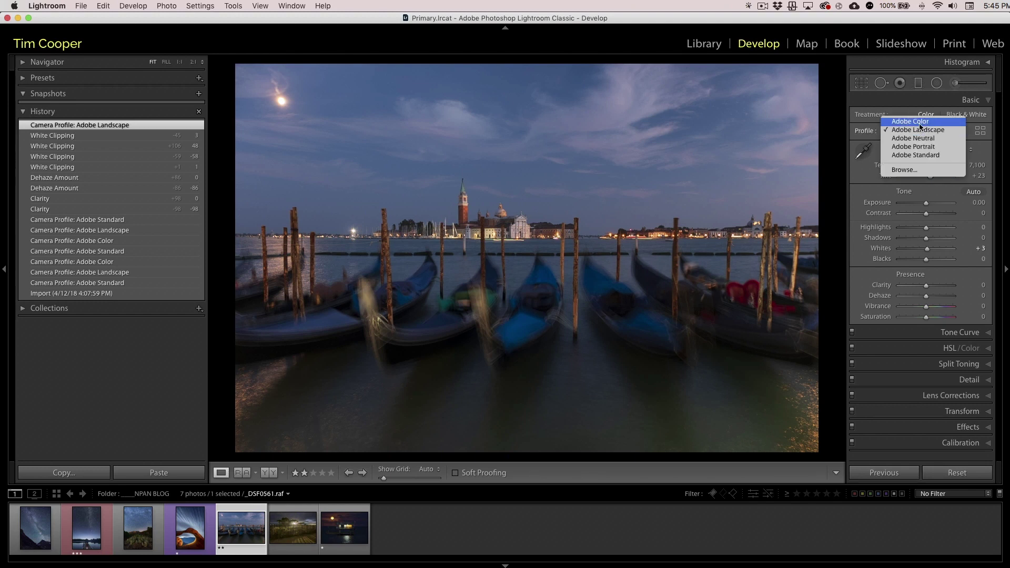
left_click(921, 154)
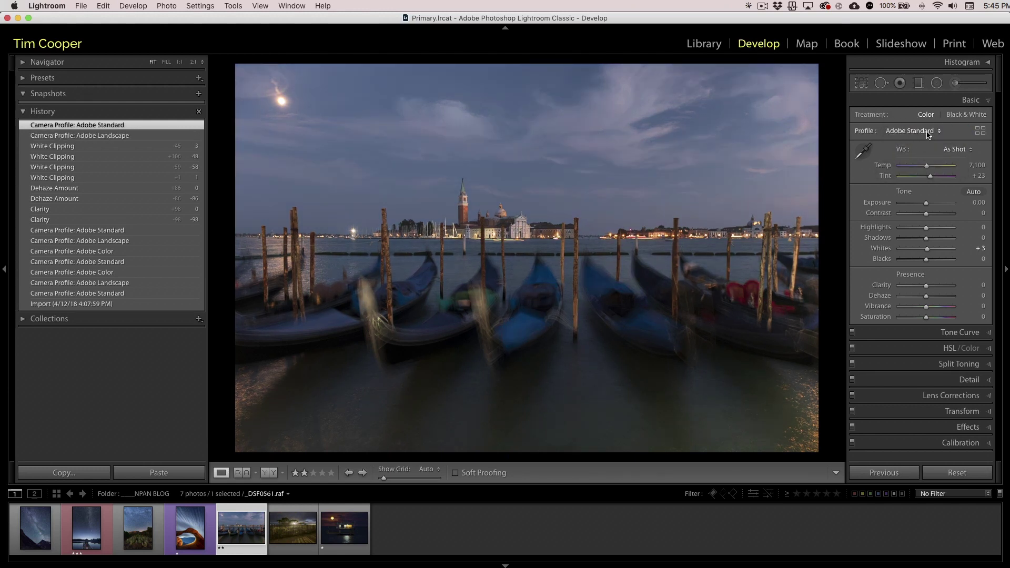
left_click(928, 136)
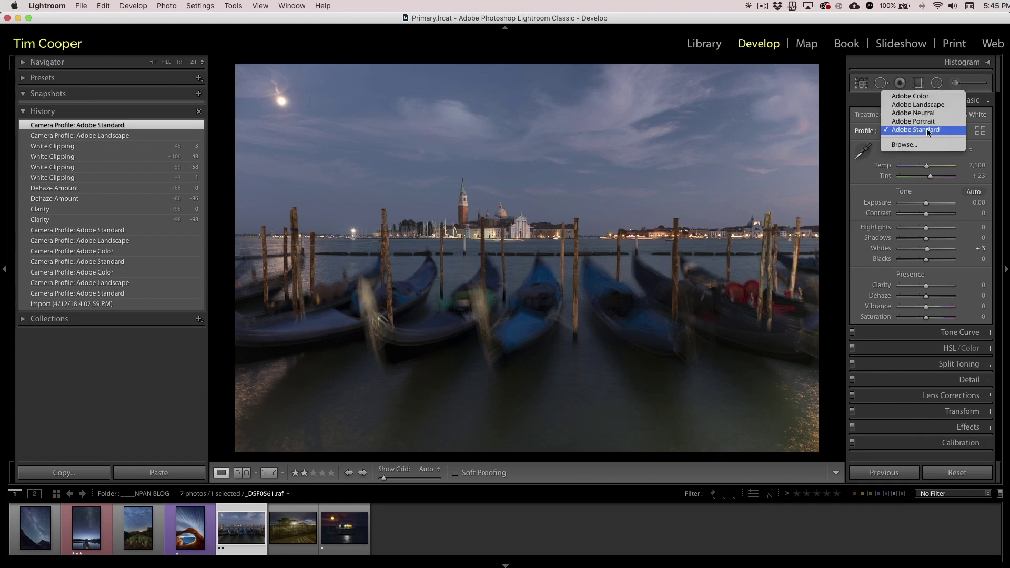
left_click(927, 99)
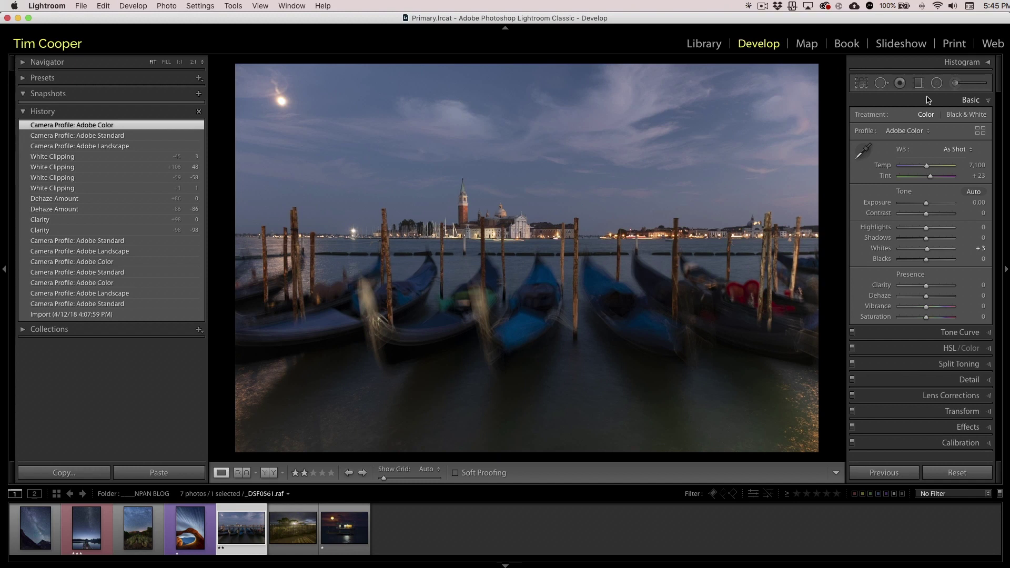
left_click(920, 131)
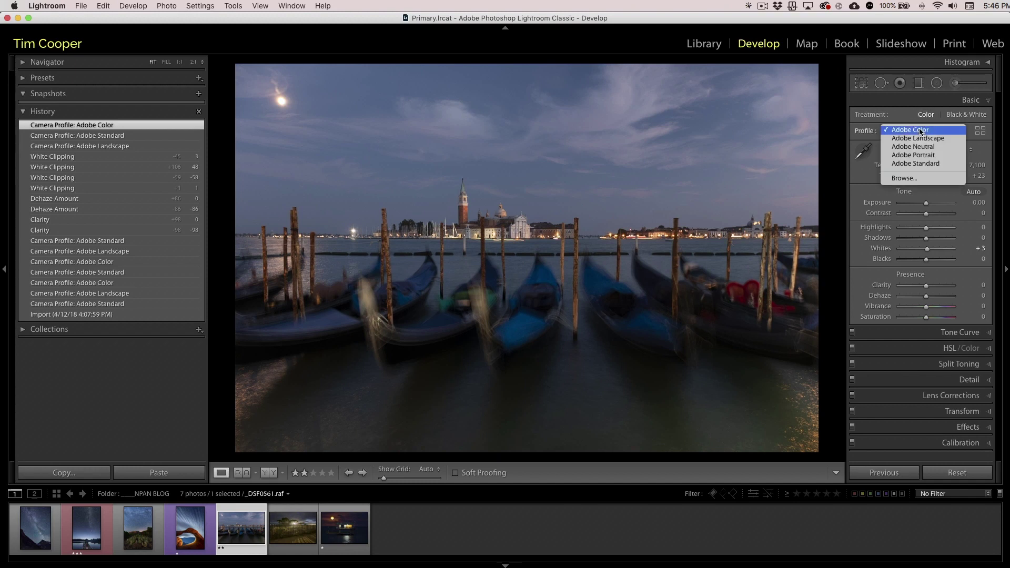
left_click(923, 139)
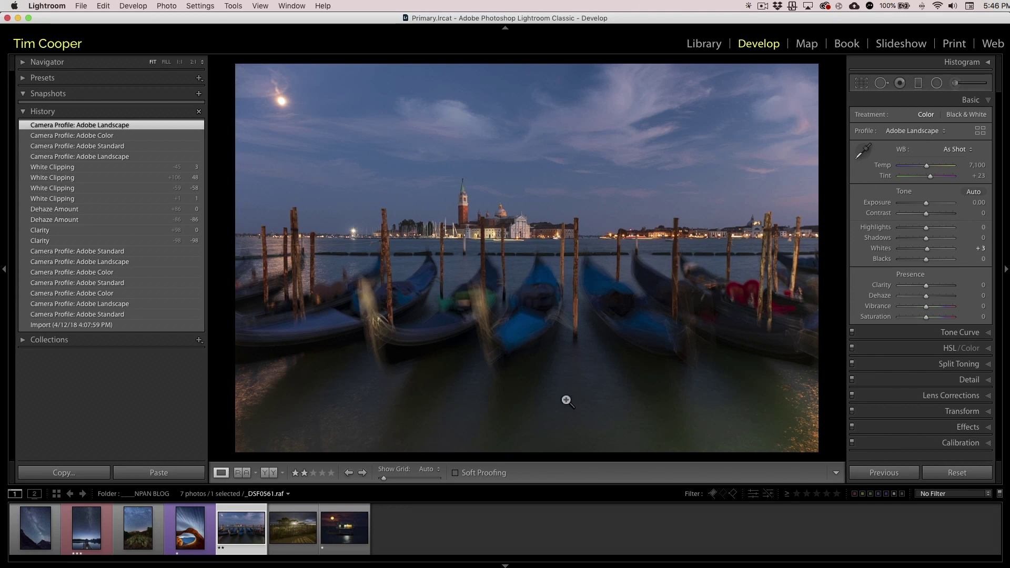
left_click(935, 133)
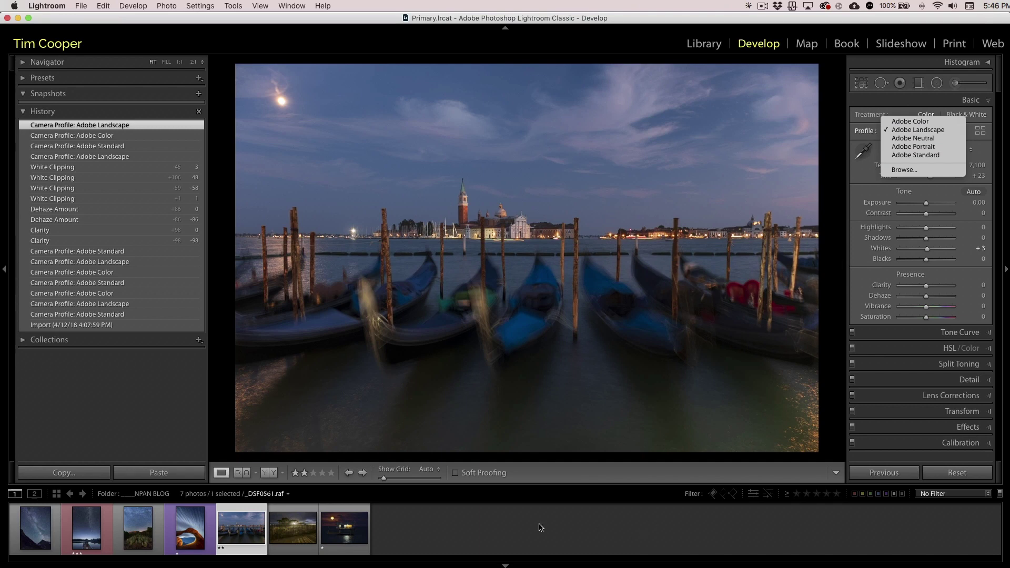
left_click(505, 524)
Step: Open the photo of the stilt house under the moon and try the Adobe Landscape profile, followed by Adobe Standard
left_click(356, 531)
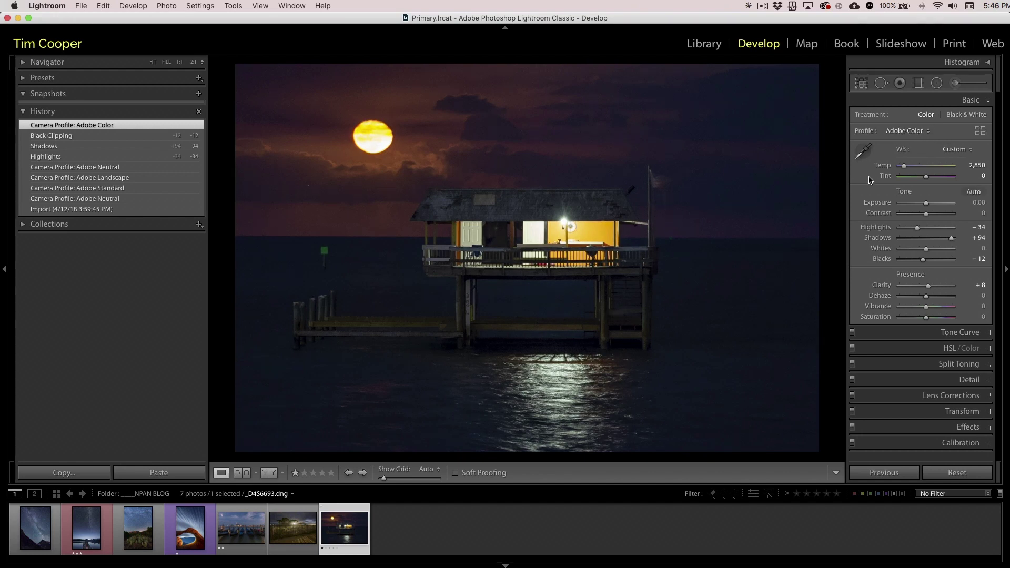
left_click(924, 131)
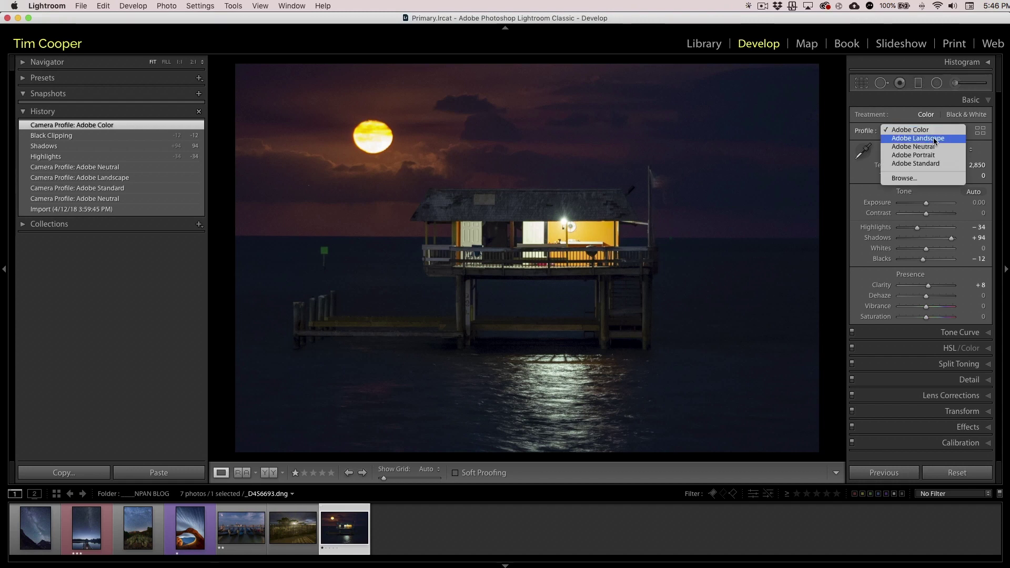
left_click(934, 139)
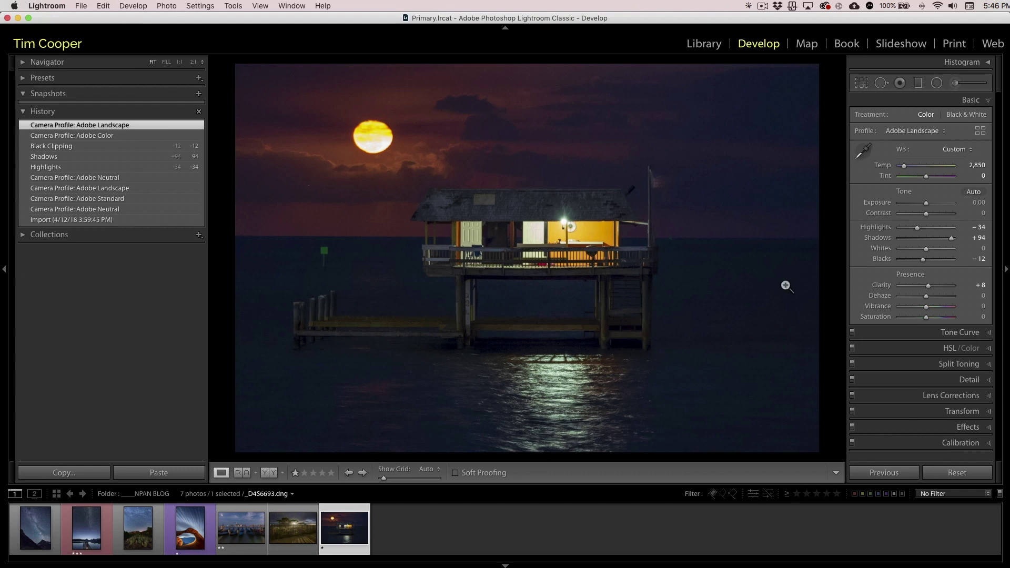
left_click(927, 135)
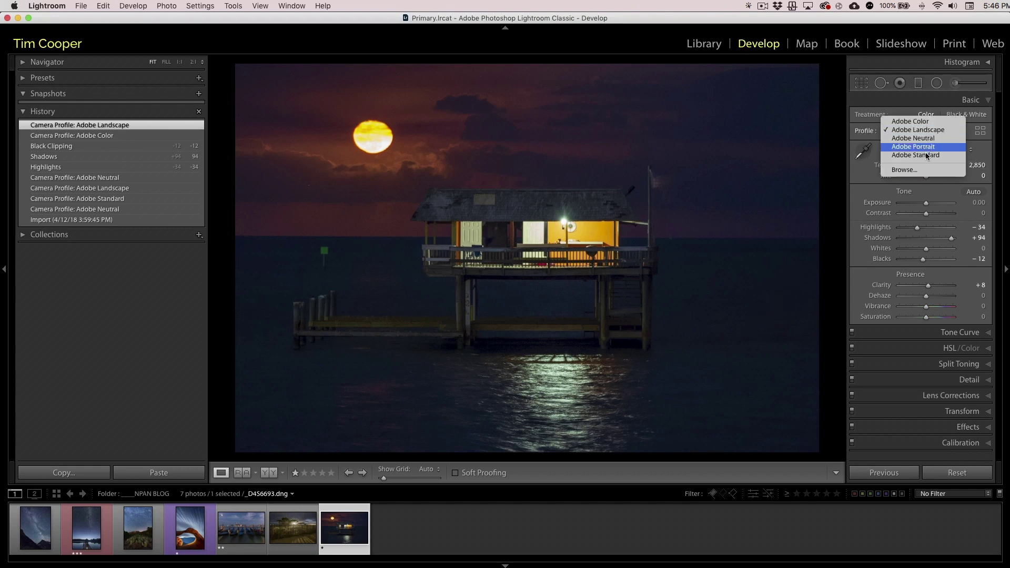
left_click(927, 155)
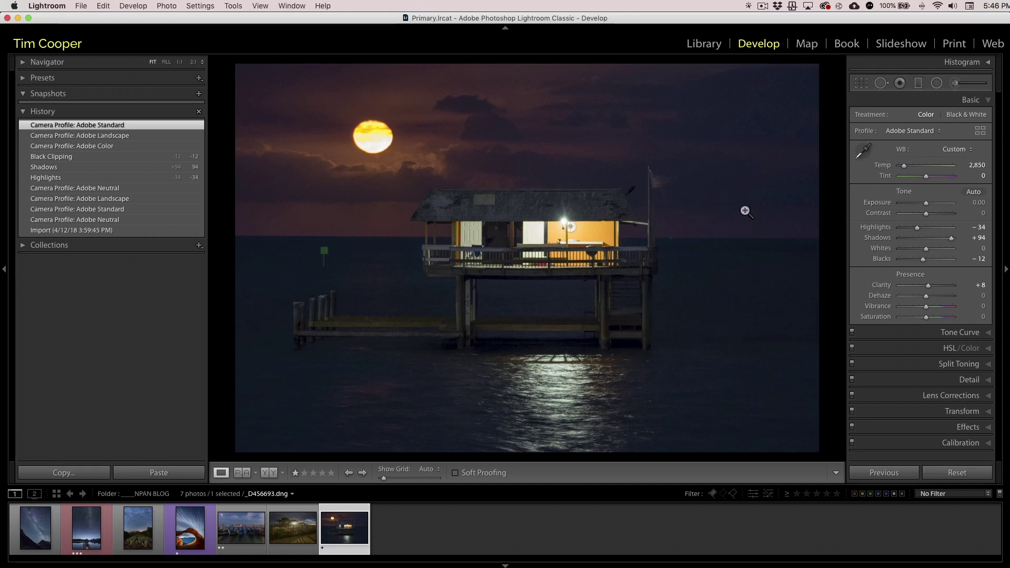
Step: Open the Profile Browser for the stilt house photo and collapse the Legacy, Artistic, B&W, Modern and Vintage groups
left_click(916, 132)
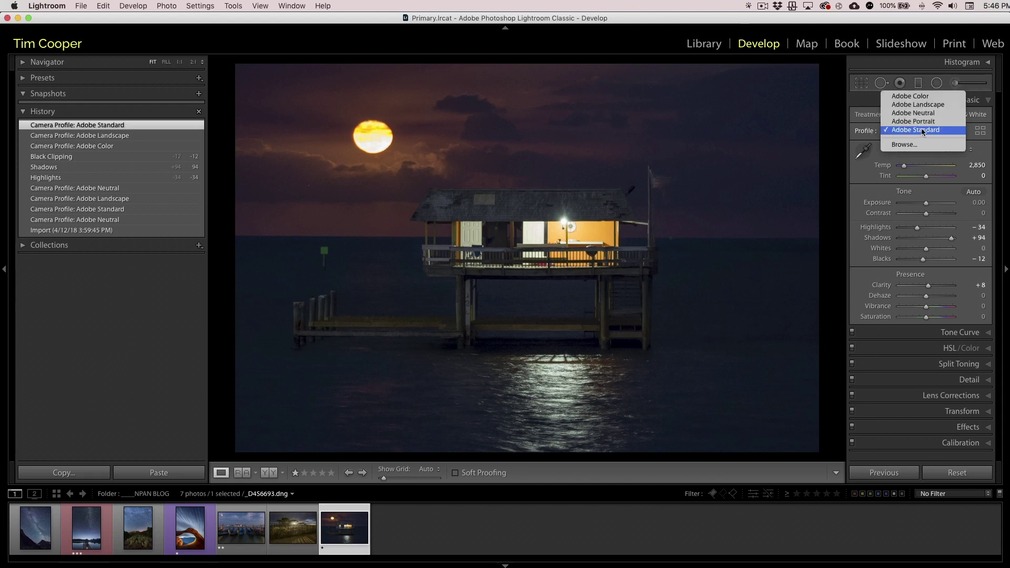
left_click(923, 145)
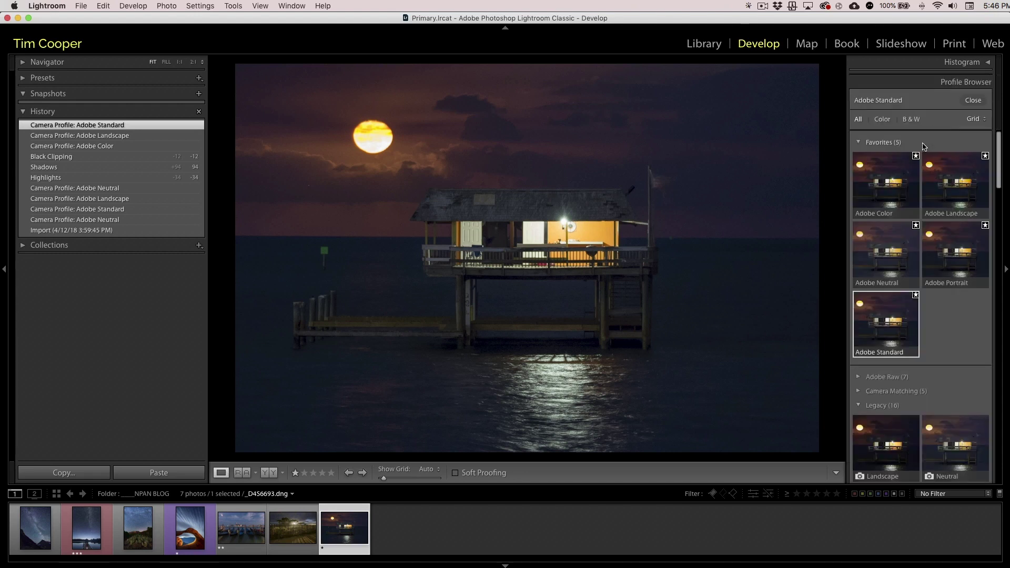
scroll(923, 297, "down", 10)
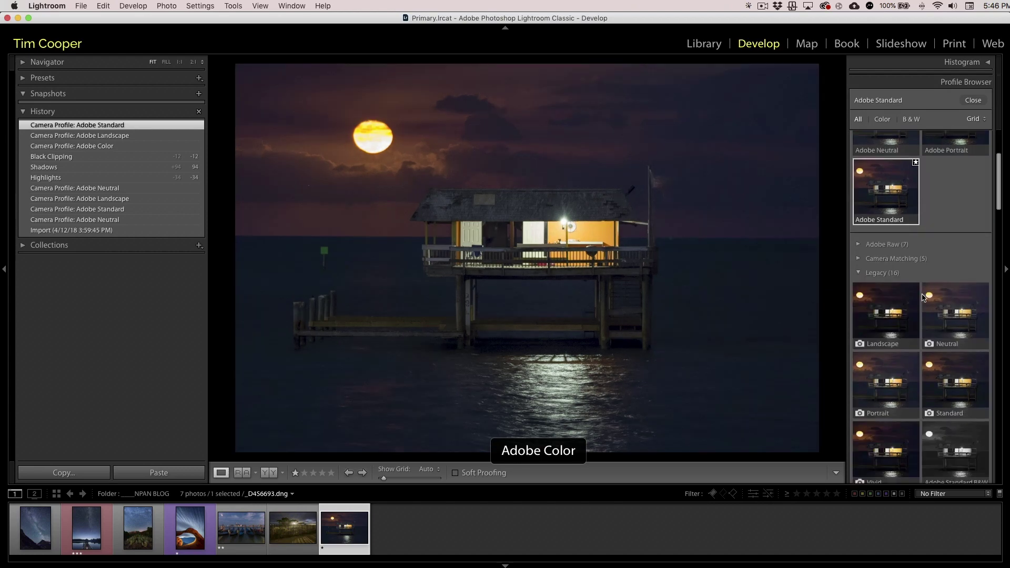
scroll(923, 297, "up", 5)
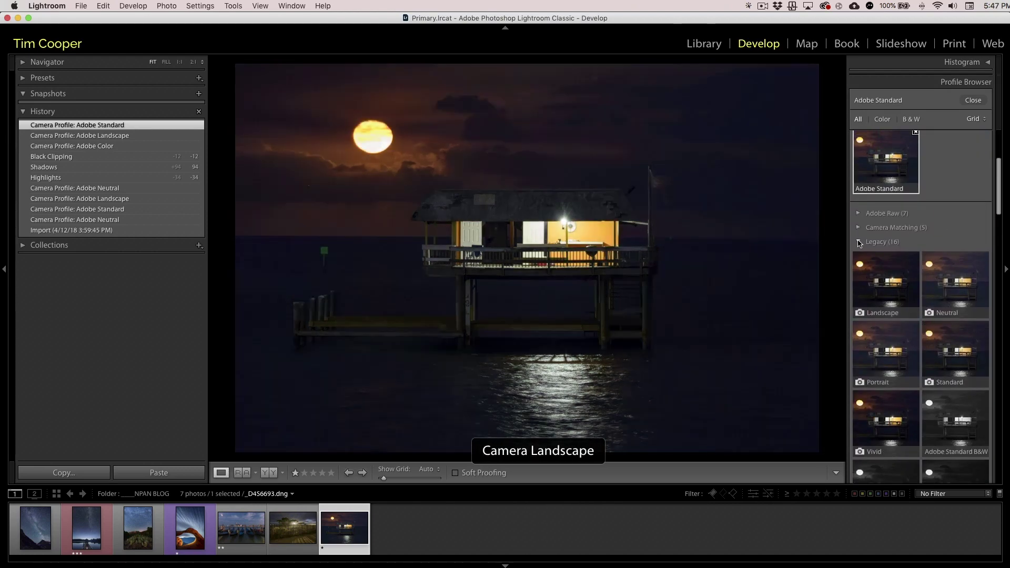
left_click(888, 241)
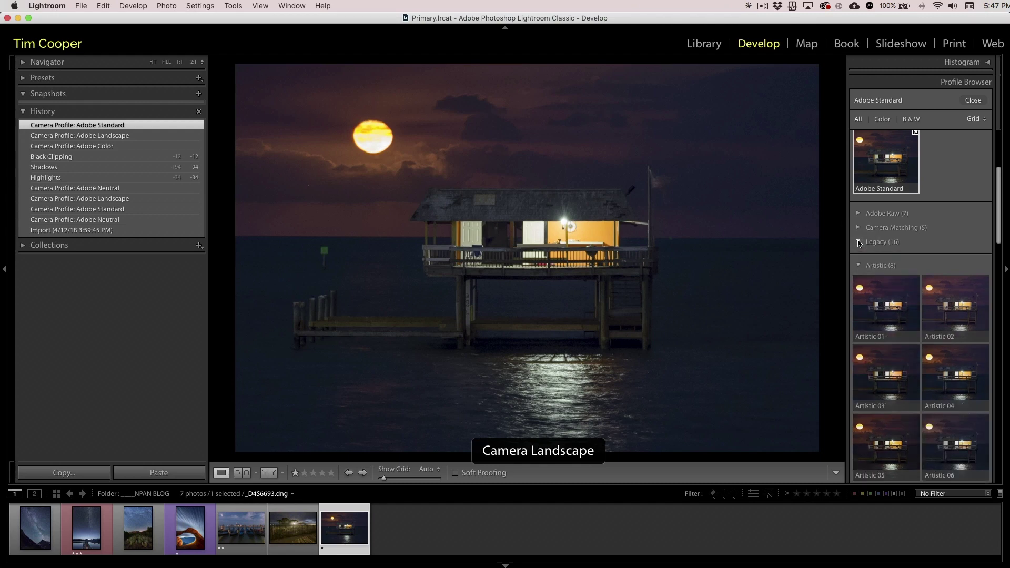
left_click(858, 266)
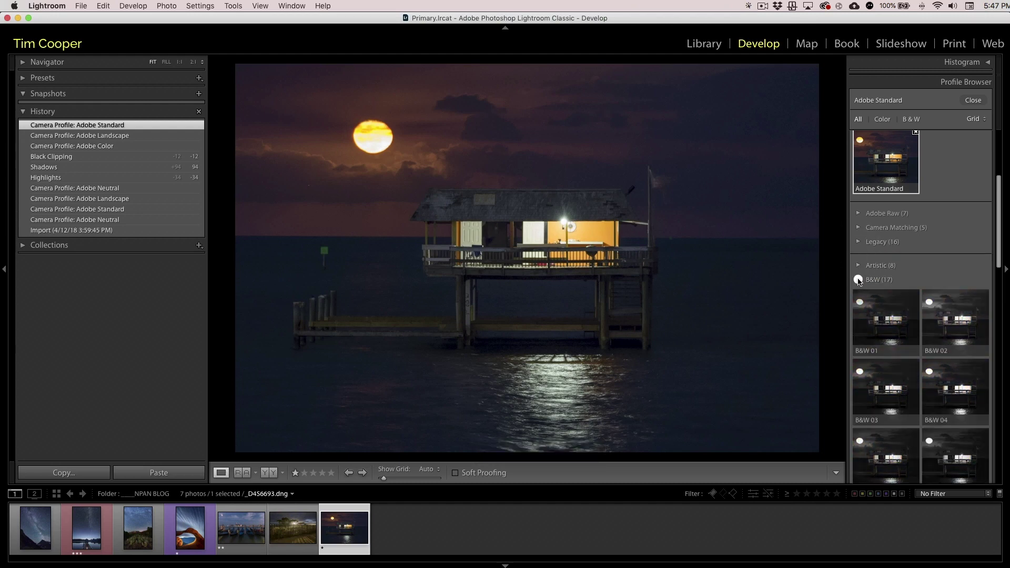
left_click(859, 279)
left_click(858, 293)
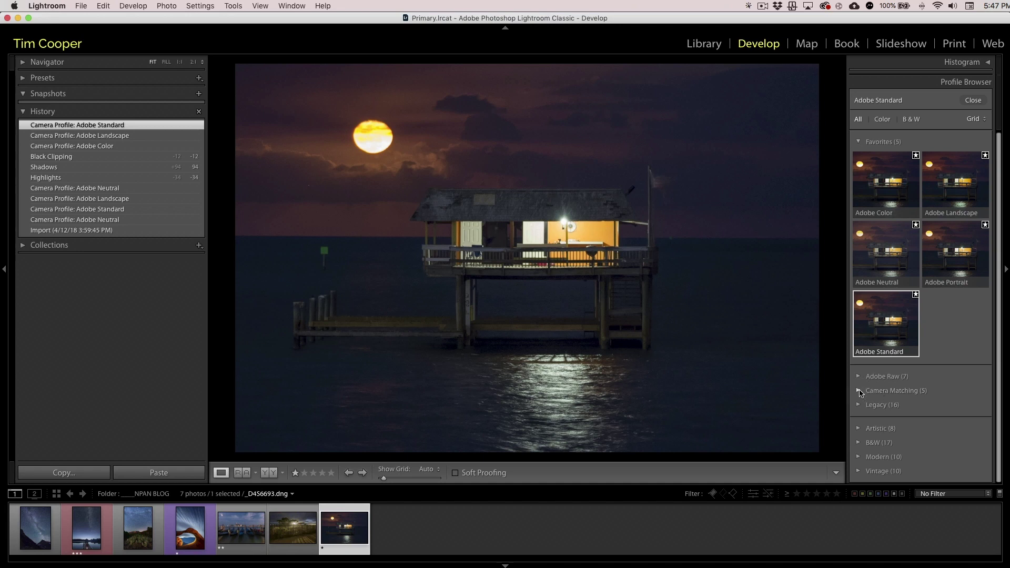
Step: Expand the Camera Matching profiles and try Neutral v2 on the stilt house photo
left_click(860, 391)
scroll(964, 365, "down", 5)
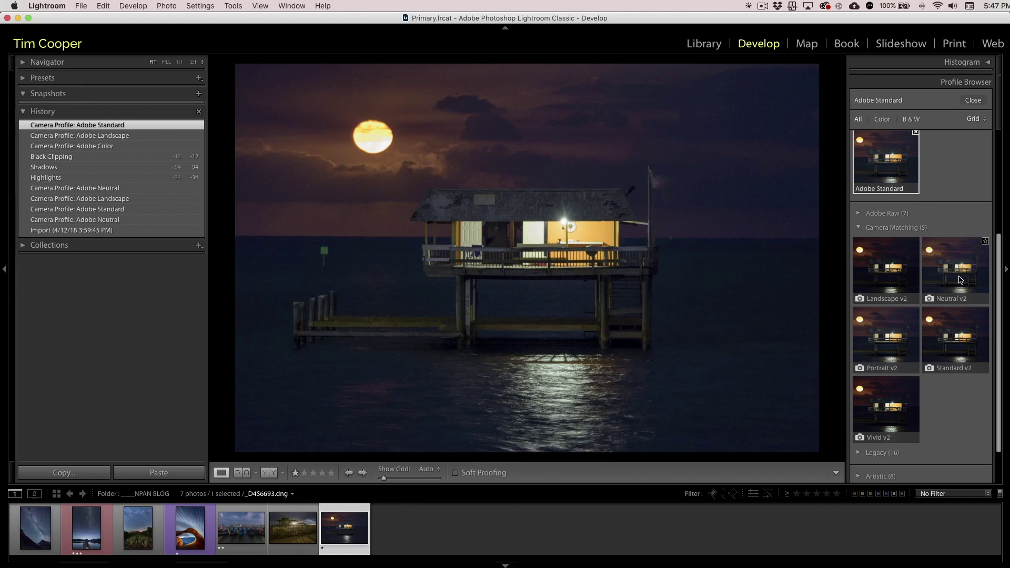
left_click(960, 279)
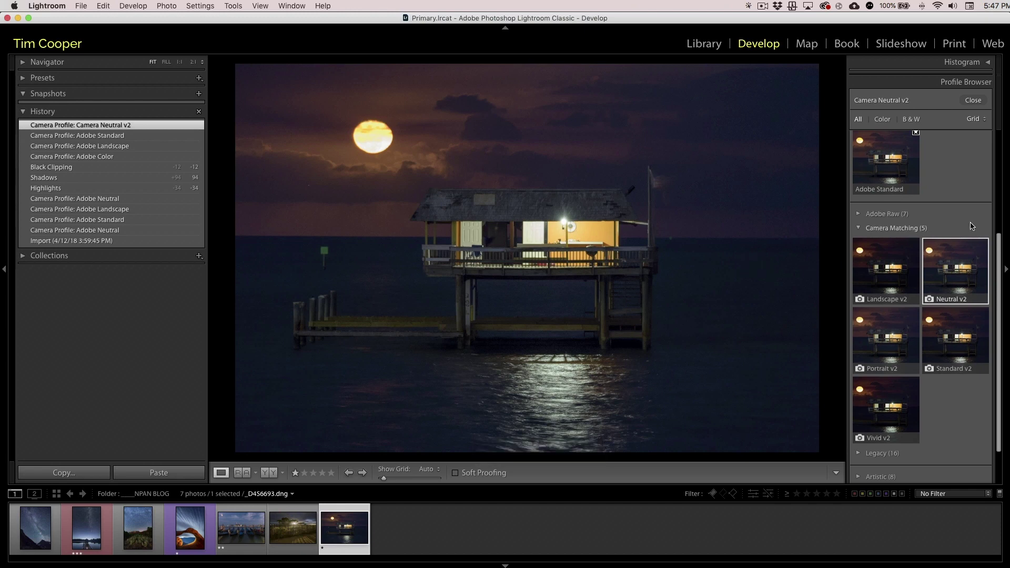
Step: Apply the Adobe Neutral profile from the favorites to the stilt house photo and close the Profile Browser
scroll(972, 226, "up", 3)
scroll(971, 226, "up", 4)
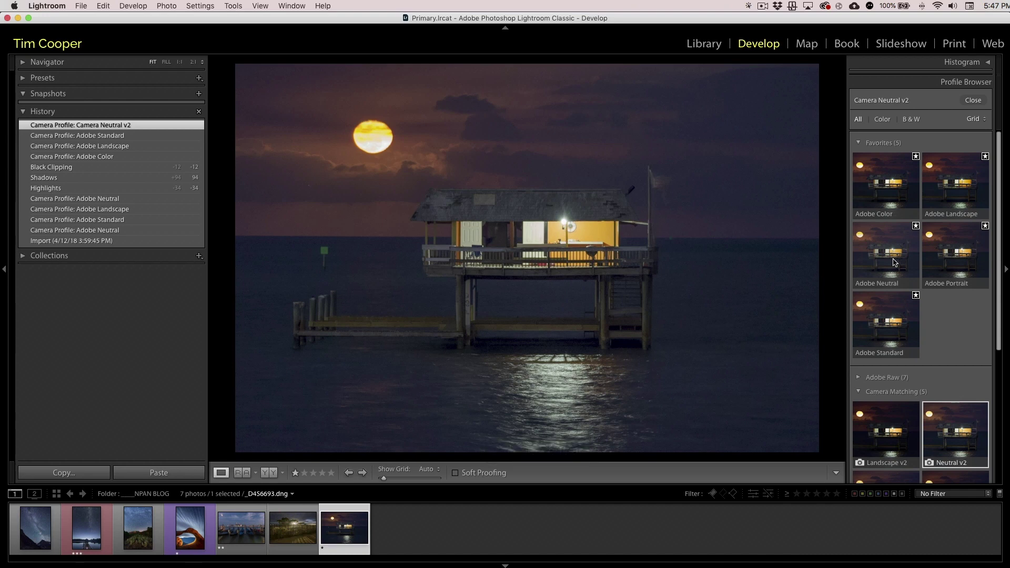
left_click(894, 260)
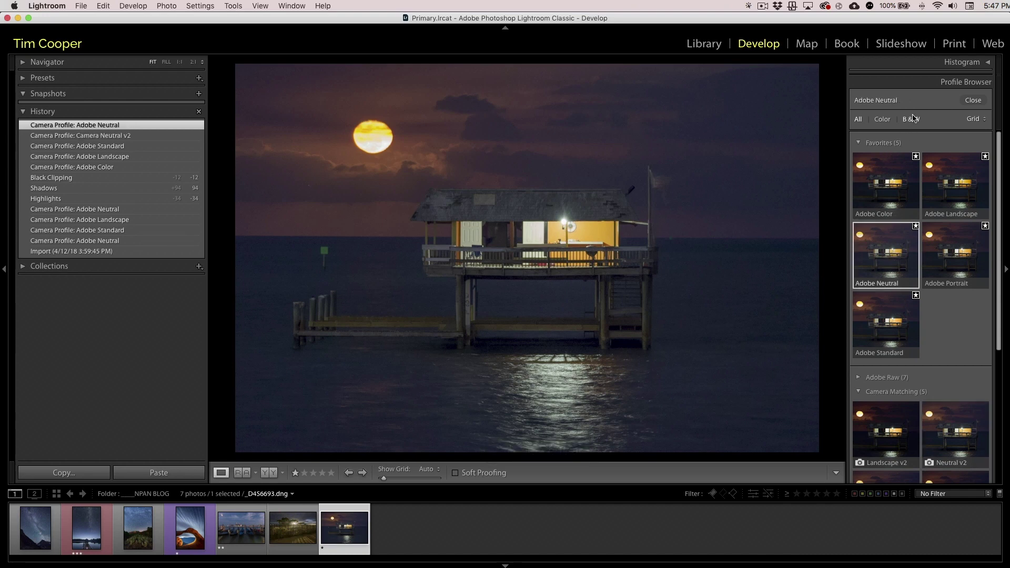
left_click(974, 100)
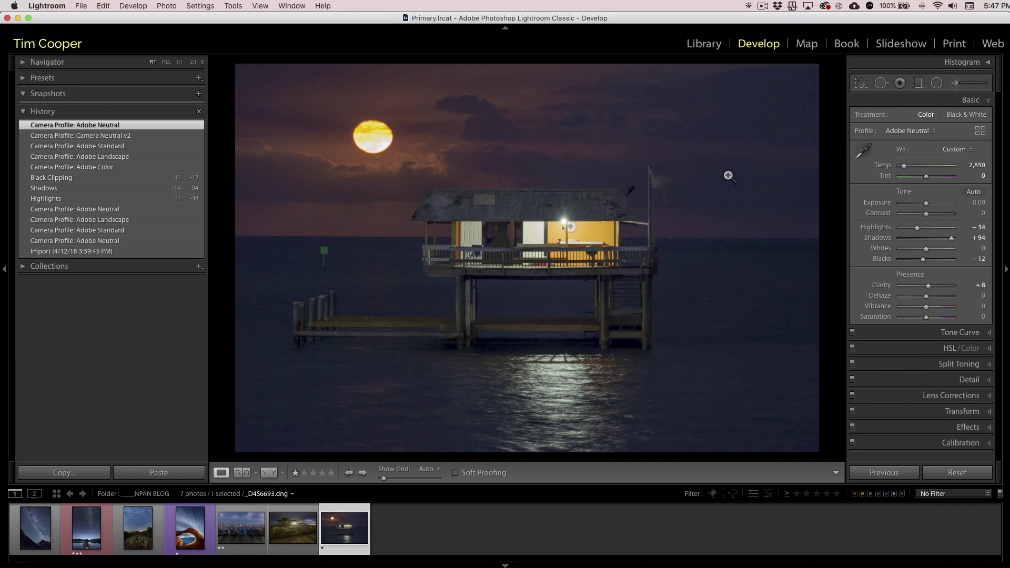
Step: Try the Adobe Landscape profile on the stilt house photo and switch back to Adobe Neutral
left_click(931, 131)
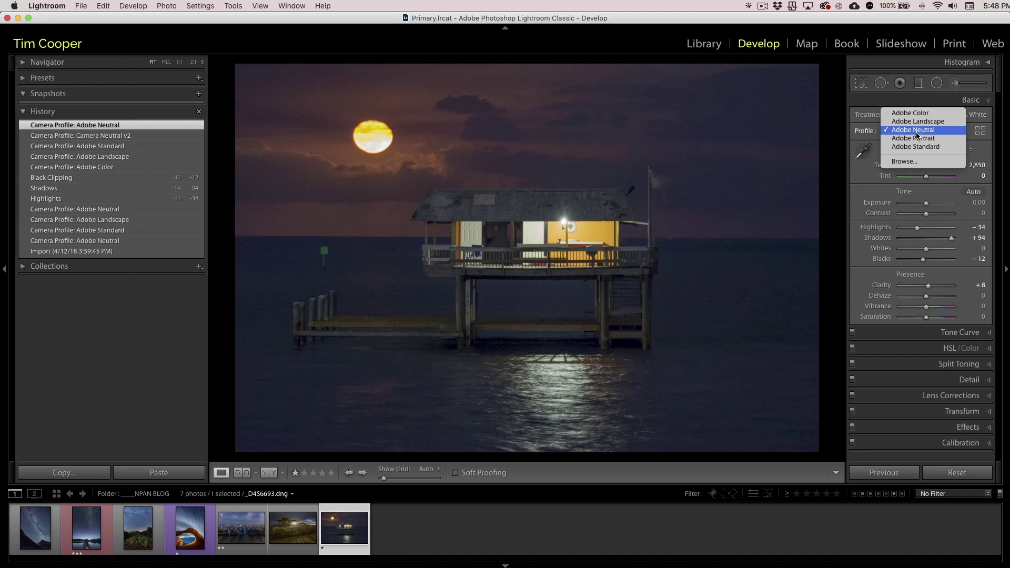
left_click(919, 122)
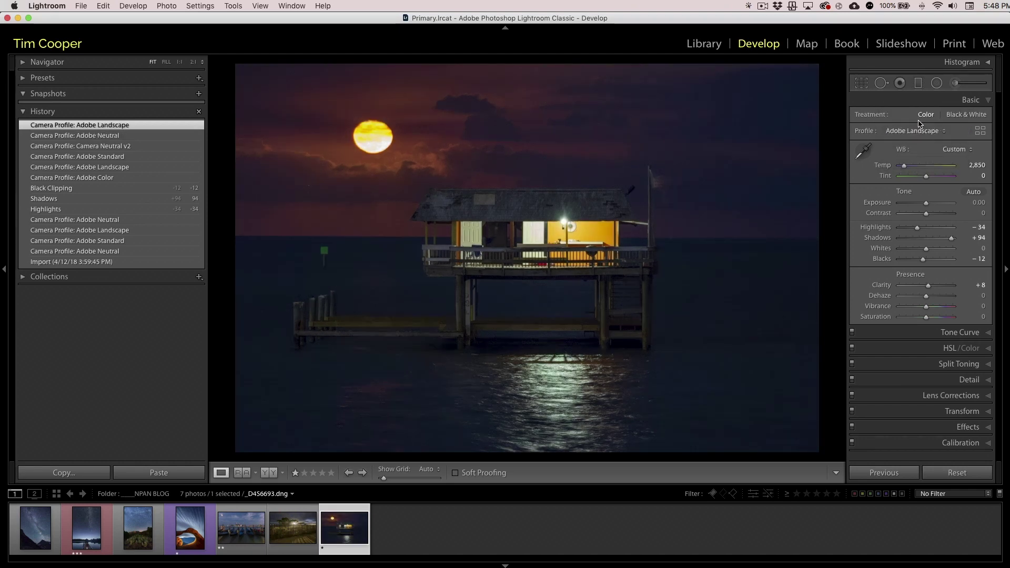
left_click(933, 131)
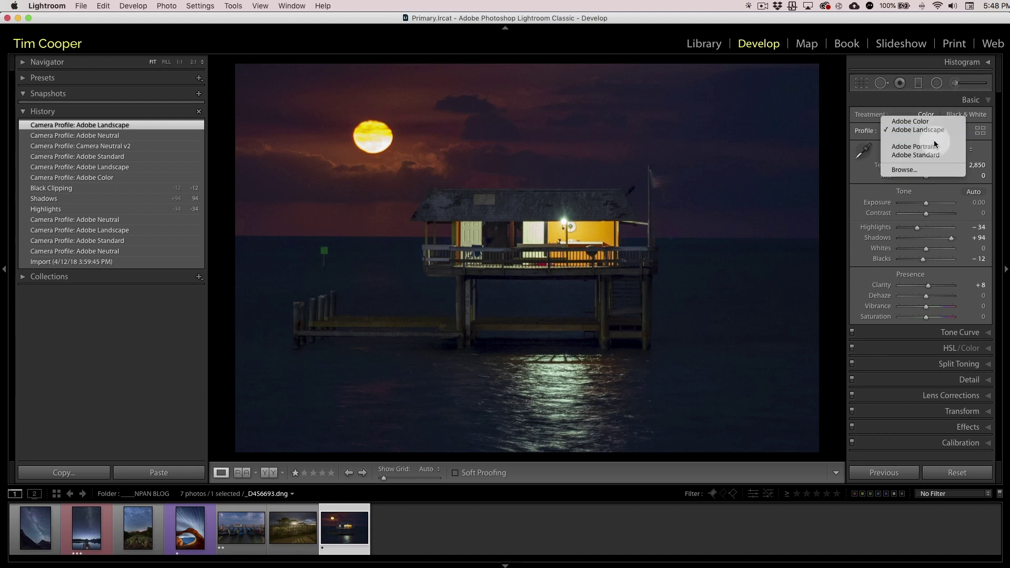
left_click(934, 140)
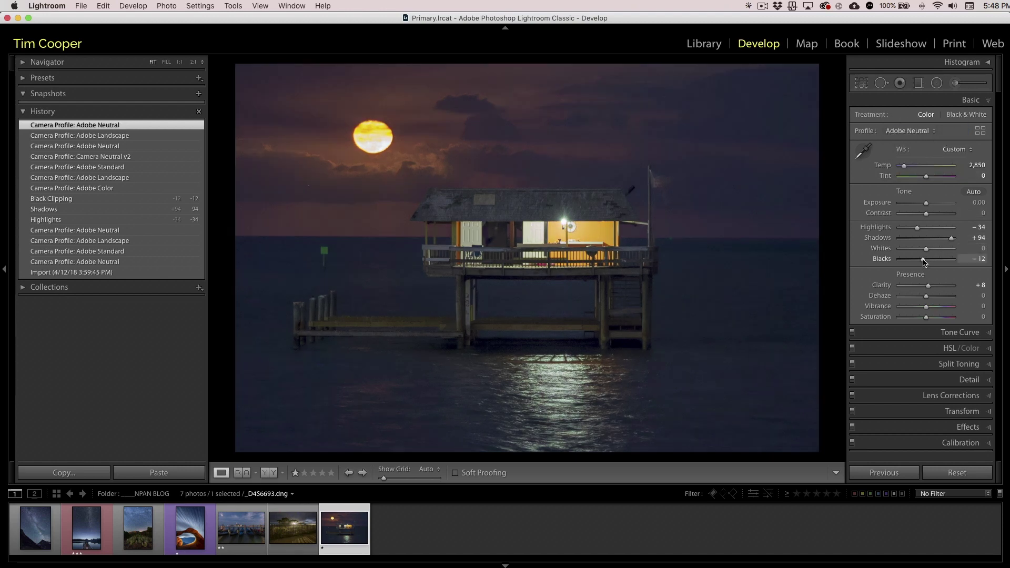
Step: Lower the Blacks of the stilt house photo to -23
left_click_drag(924, 262, 923, 263)
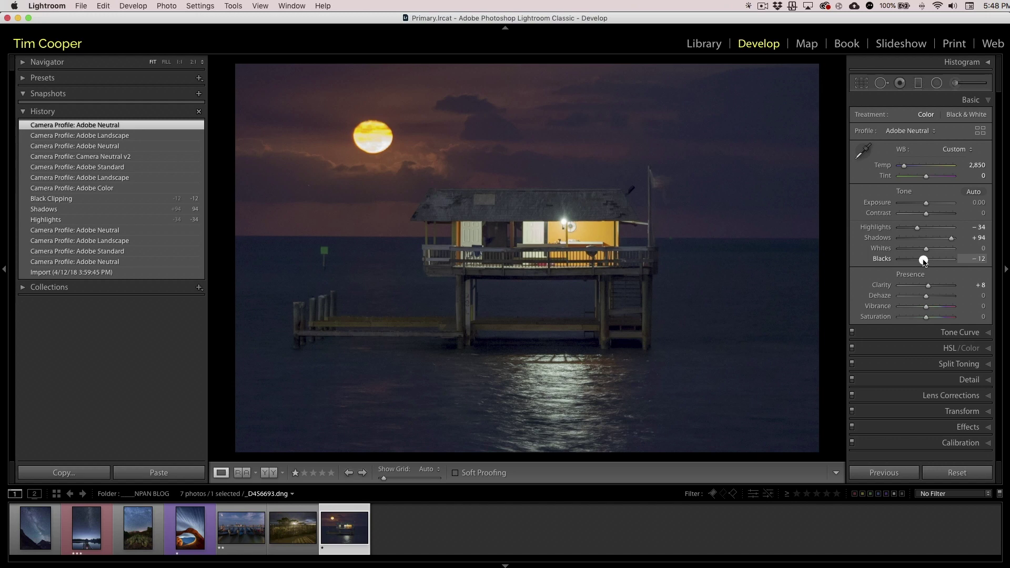
left_click(973, 258)
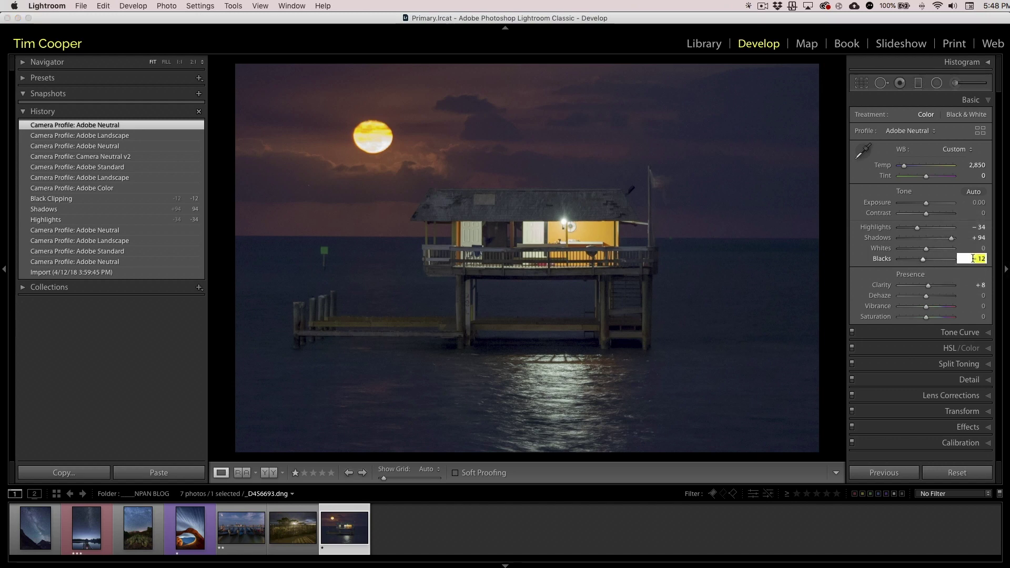
key("Down")
key("Down")
key("Down")
key("Down")
key("Down")
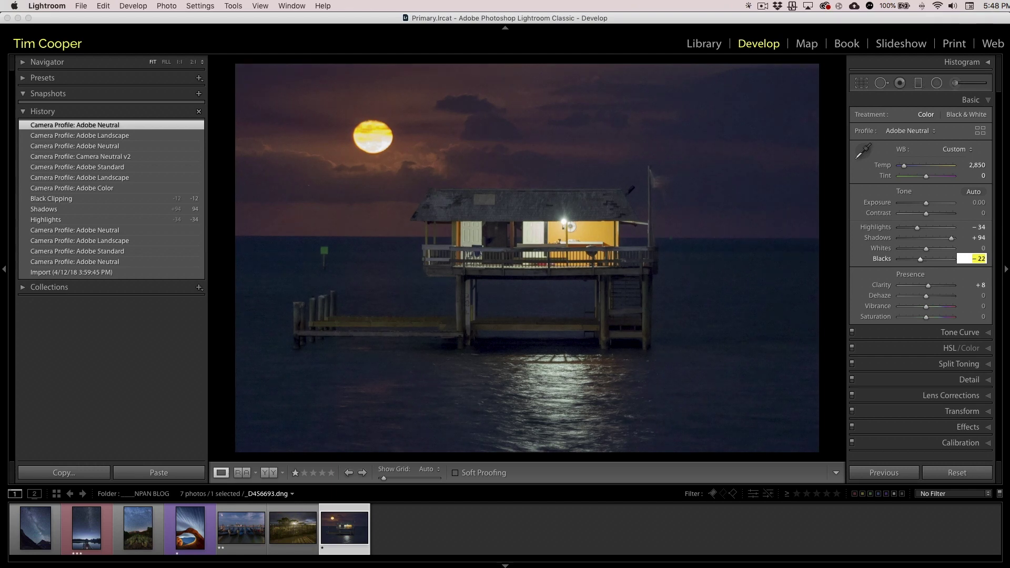
Step: Raise the Shadows of the stilt house photo to +100
left_click(980, 238)
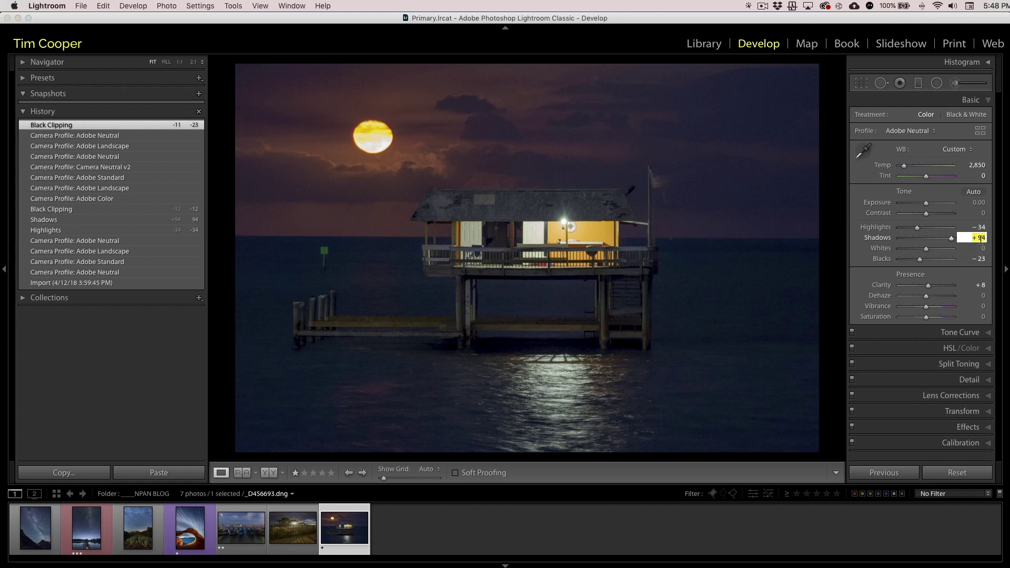
key("Up")
key("Up")
key("Up")
Step: Set the Exposure of the stilt house photo to +0.20 and reduce its Highlights to -45
left_click(969, 204)
type(".4")
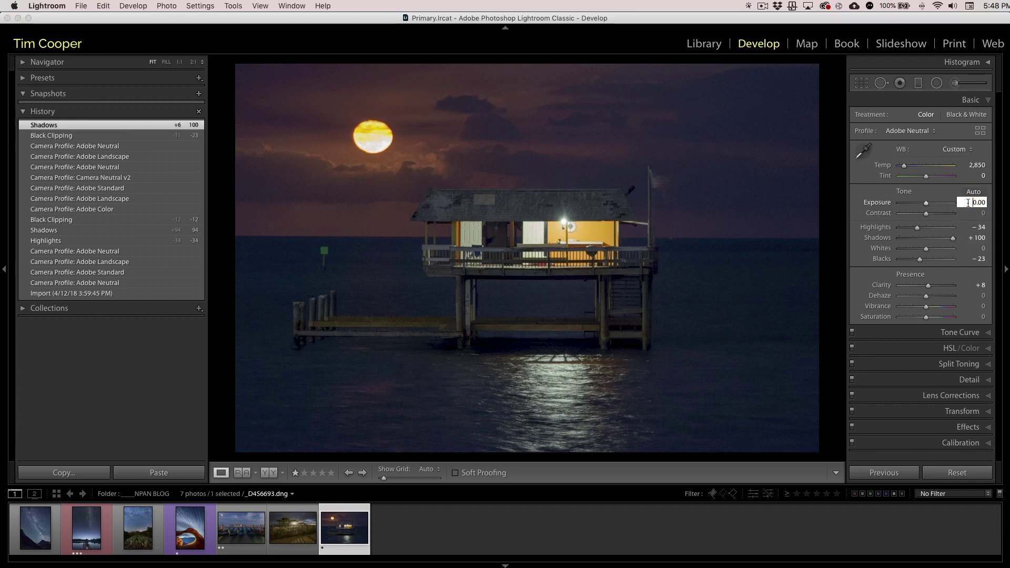
key("Return")
key("Down")
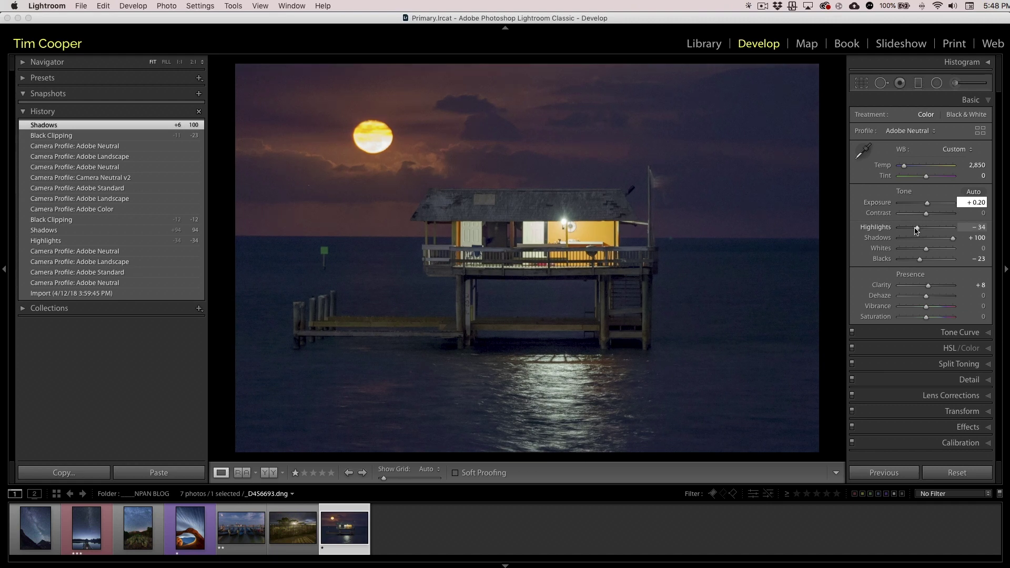
left_click_drag(916, 229, 913, 230)
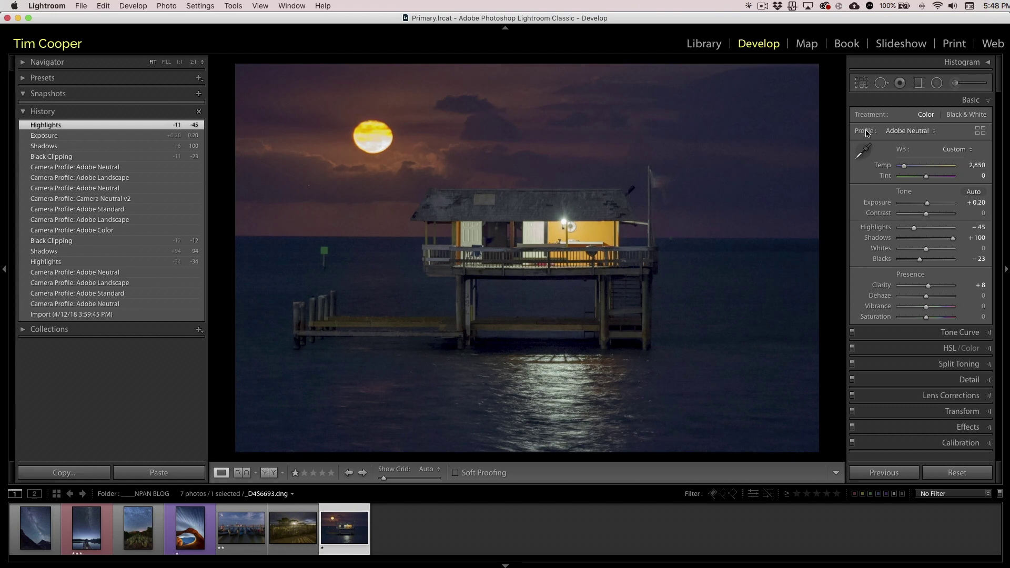
Step: Apply the Adobe Color profile to the stilt house photo
left_click(934, 132)
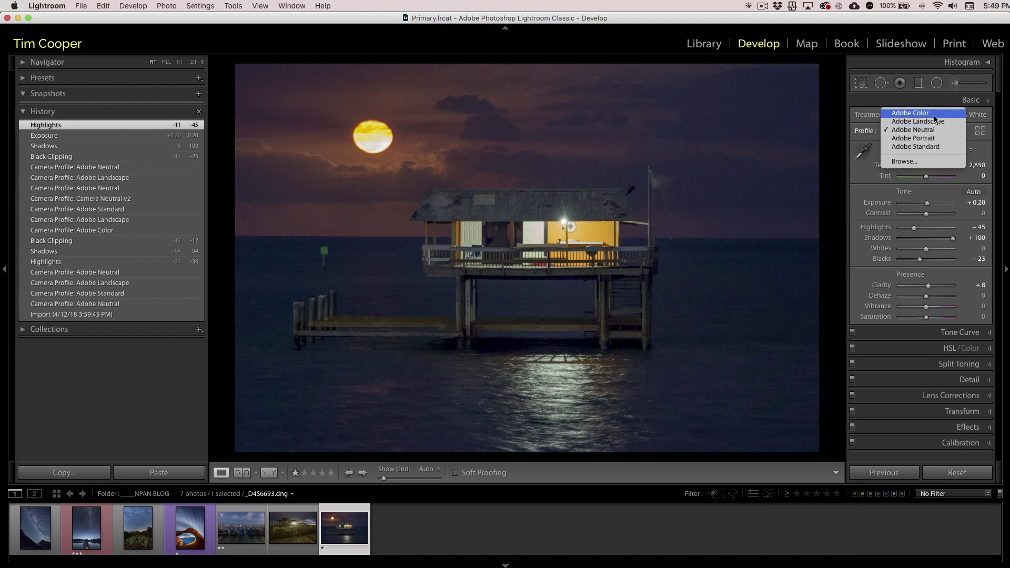
left_click(933, 115)
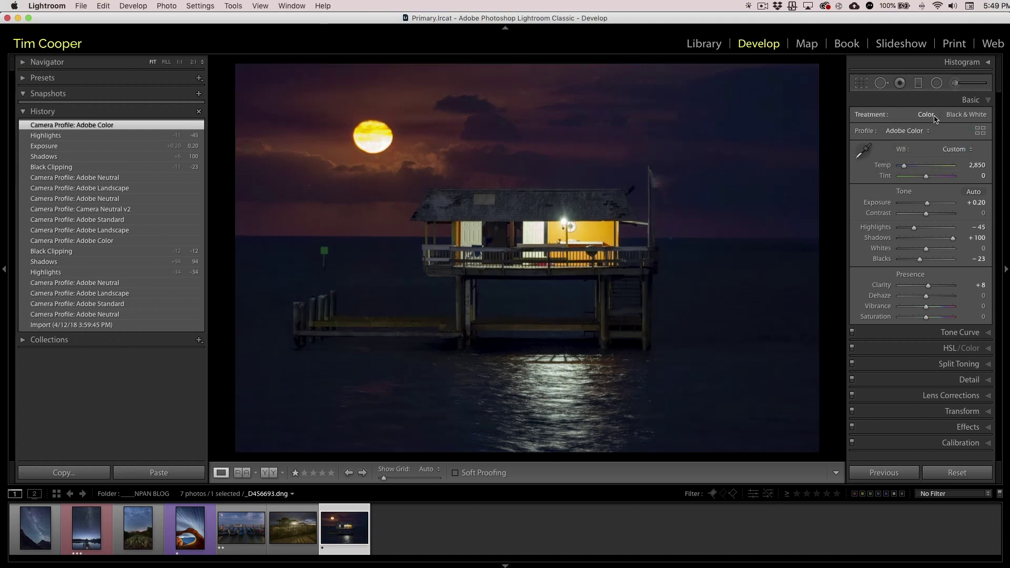